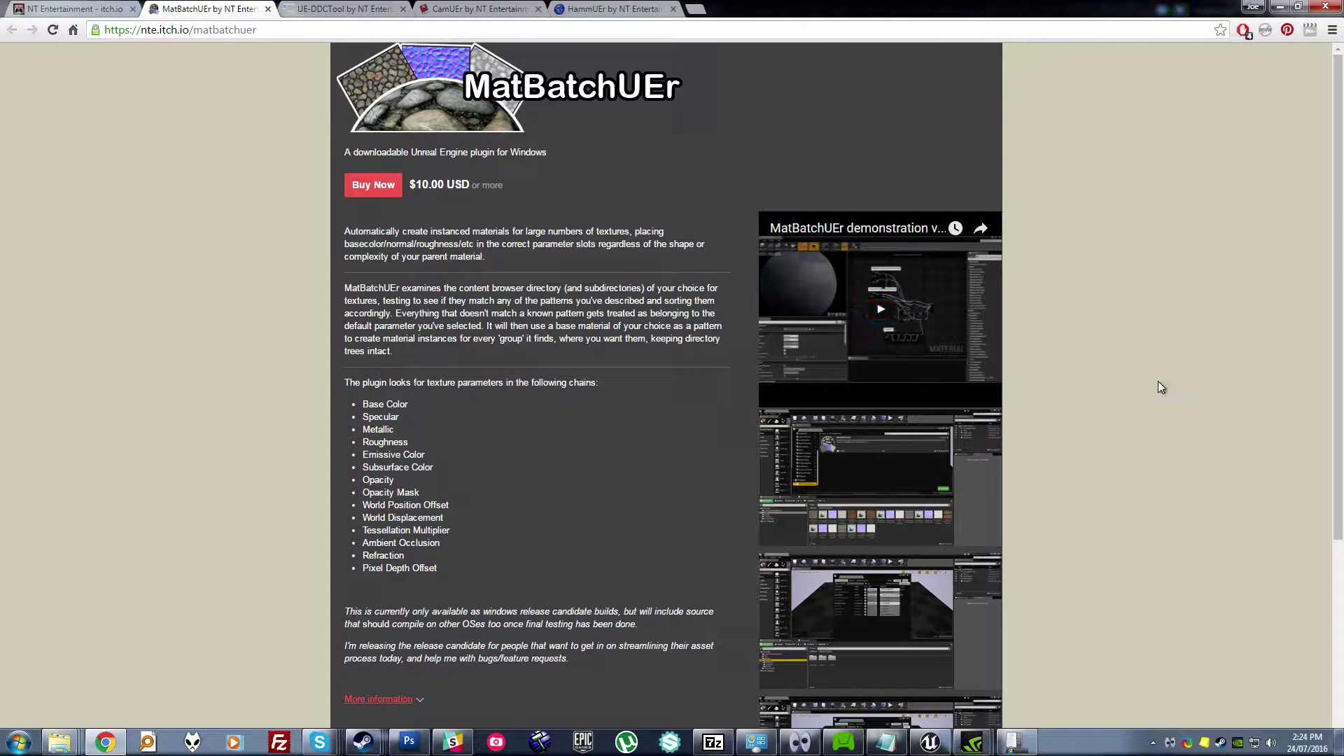
Look over the MatBatchUEr plugin page and the NT Entertainment store page.
scroll(1134, 354, down, 1)
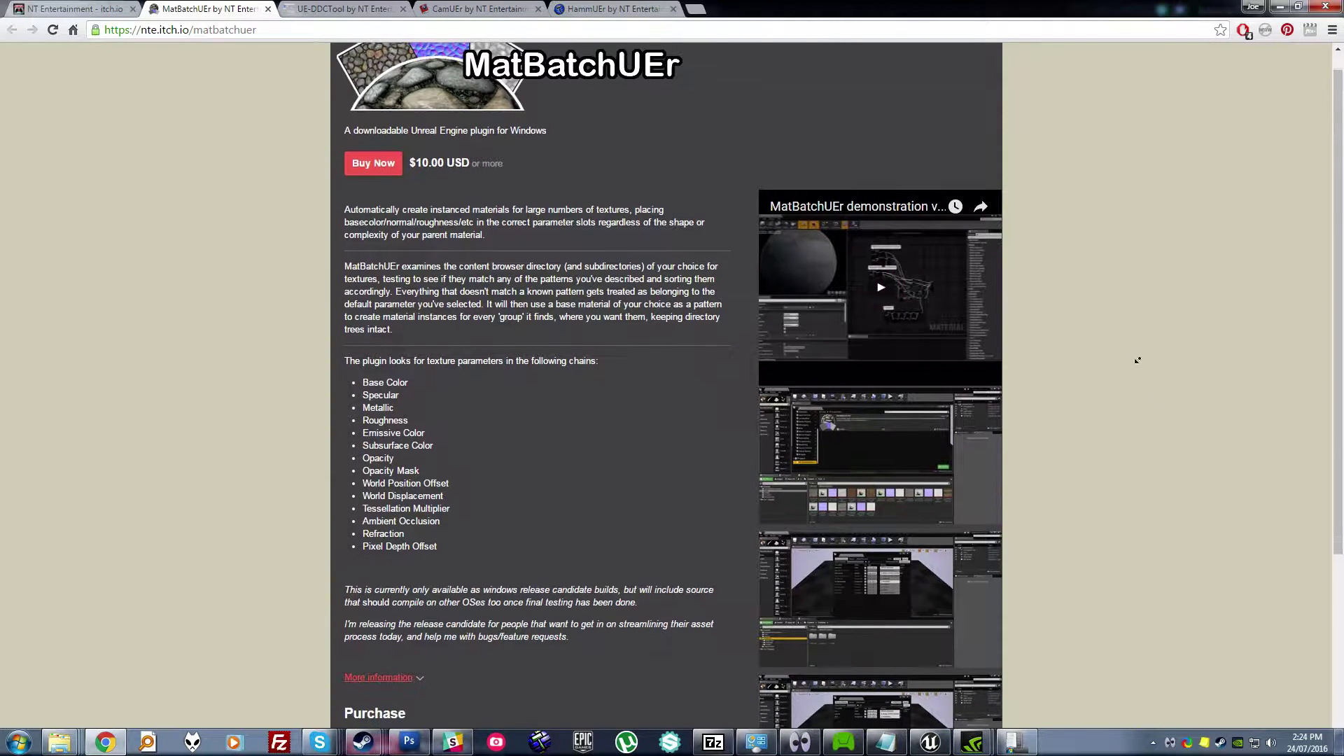
scroll(1128, 289, up, 1)
middle_drag(1127, 289, 1132, 298)
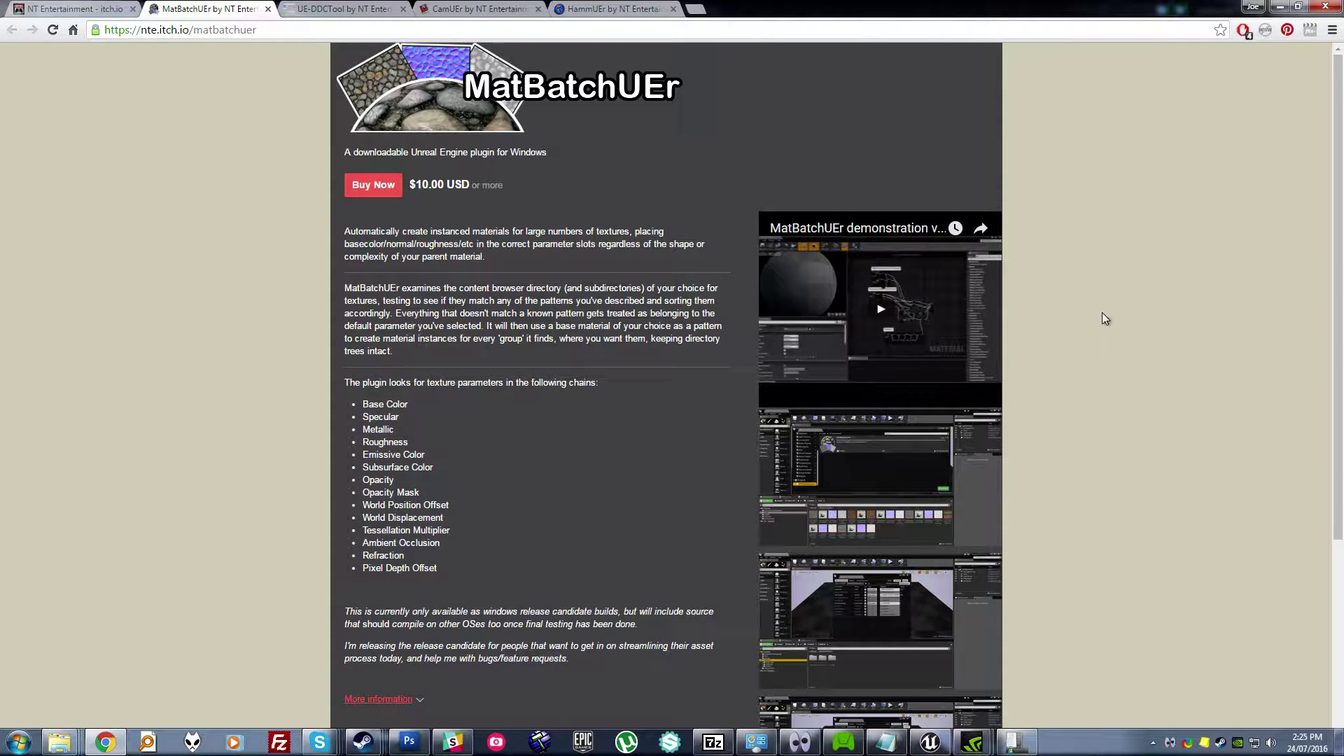
click(57, 8)
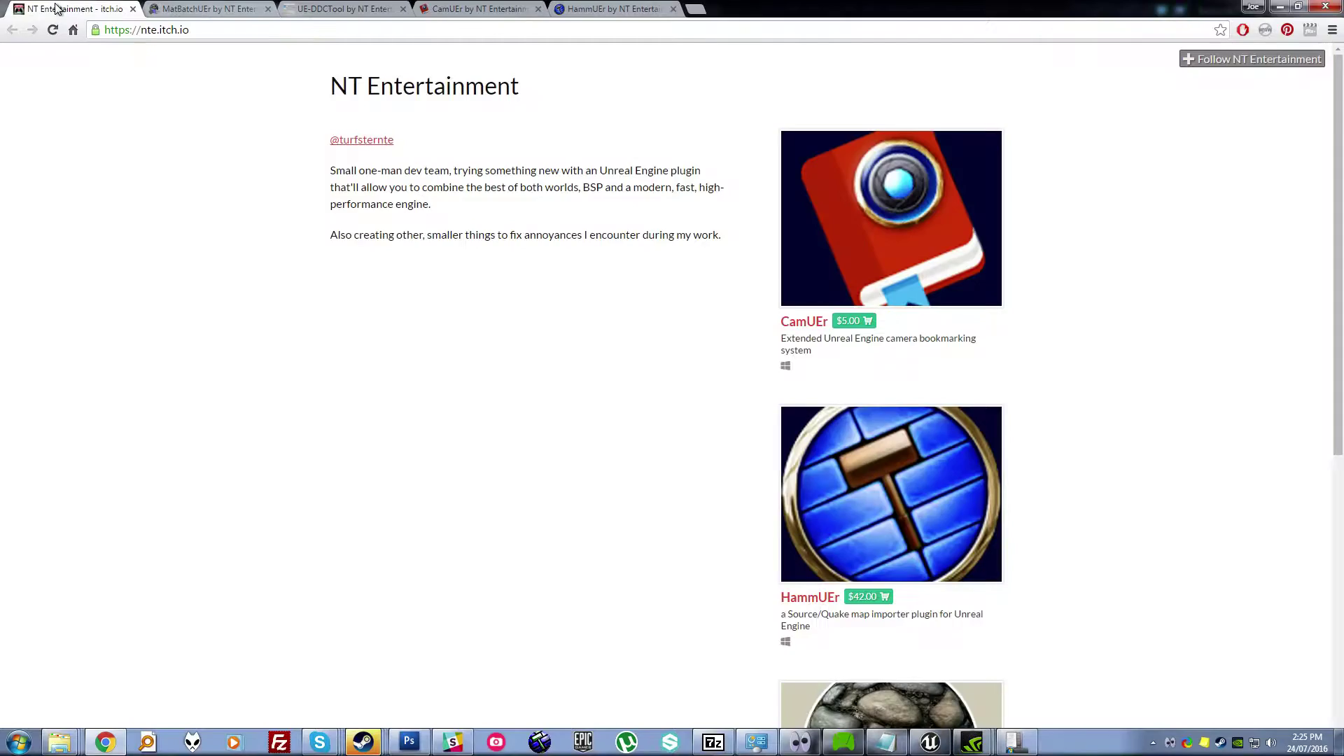
middle_drag(383, 296, 305, 201)
Switch to the Unreal Editor and bring the viewport closer to the two checkered blocks.
click(1278, 8)
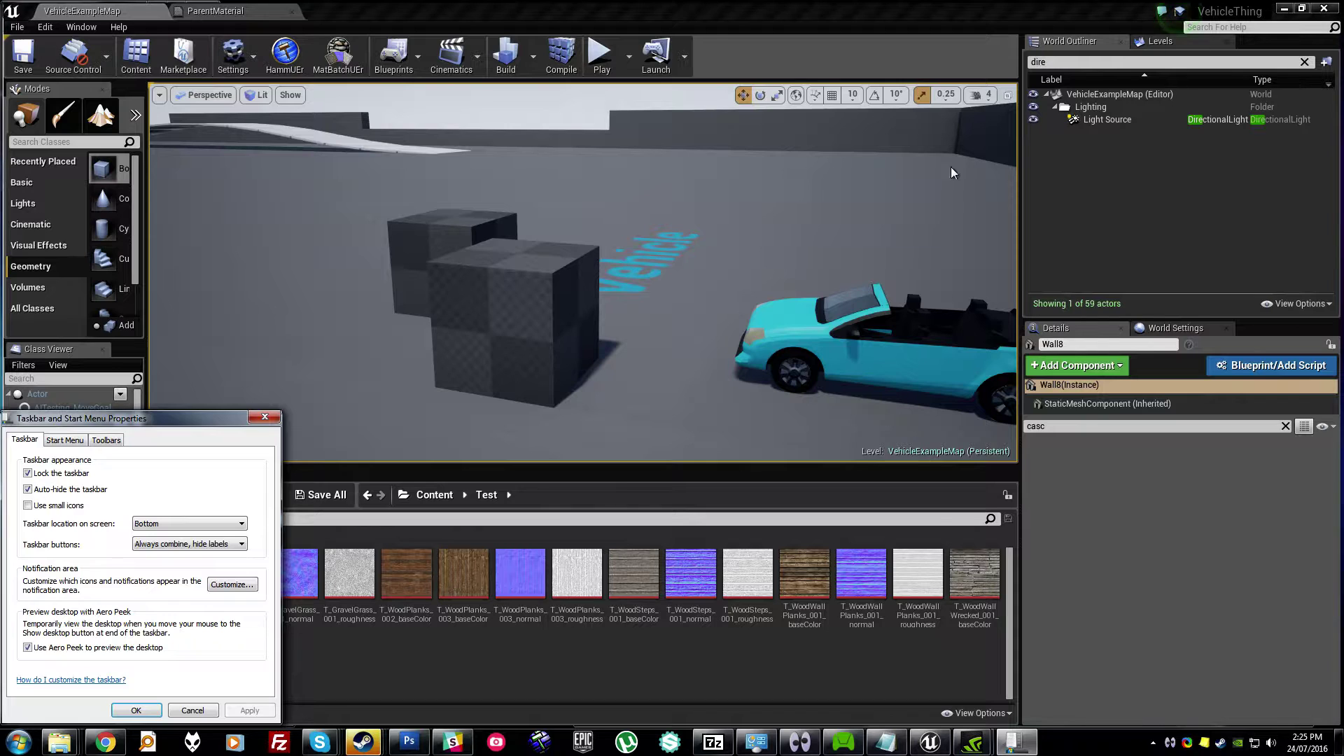
key(s)
right_drag(582, 280, 634, 253)
key(w)
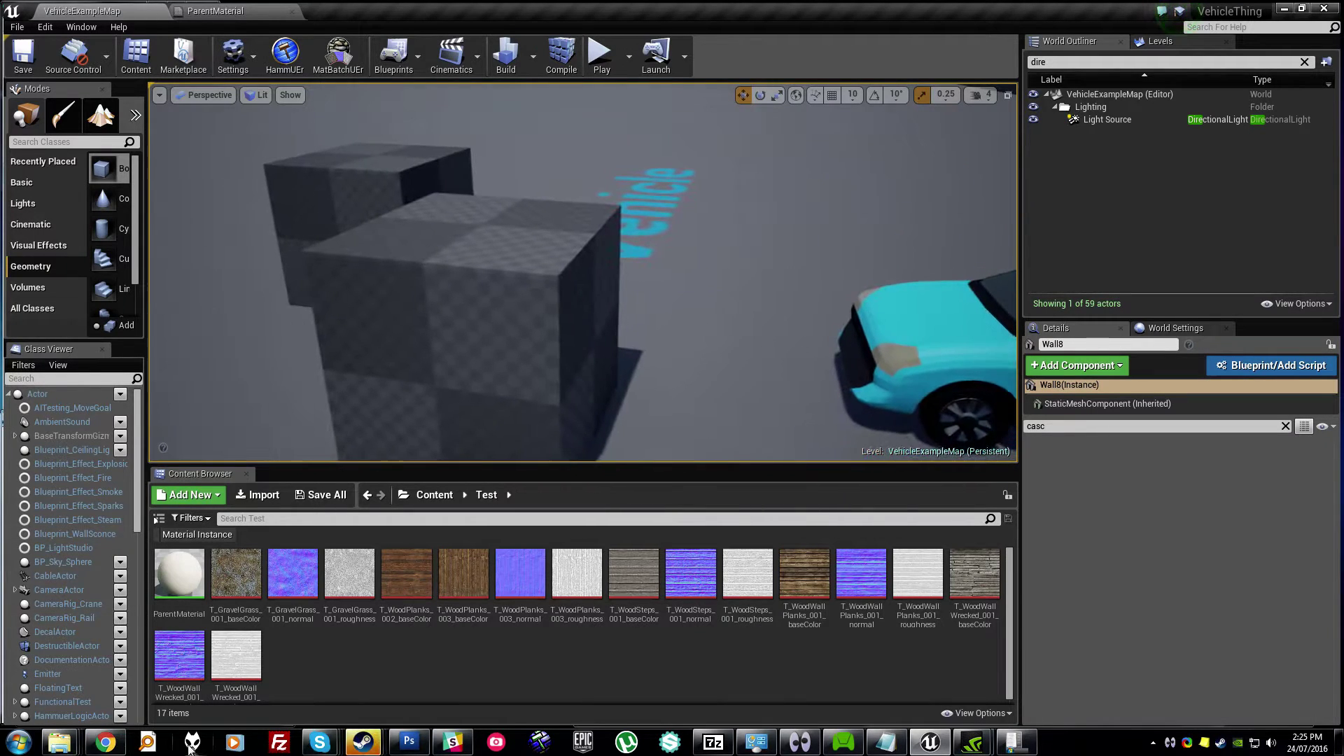
Create a material instance from ParentMaterial and open it in an enlarged floating editor window beside the Test folder's textures.
right_click(175, 581)
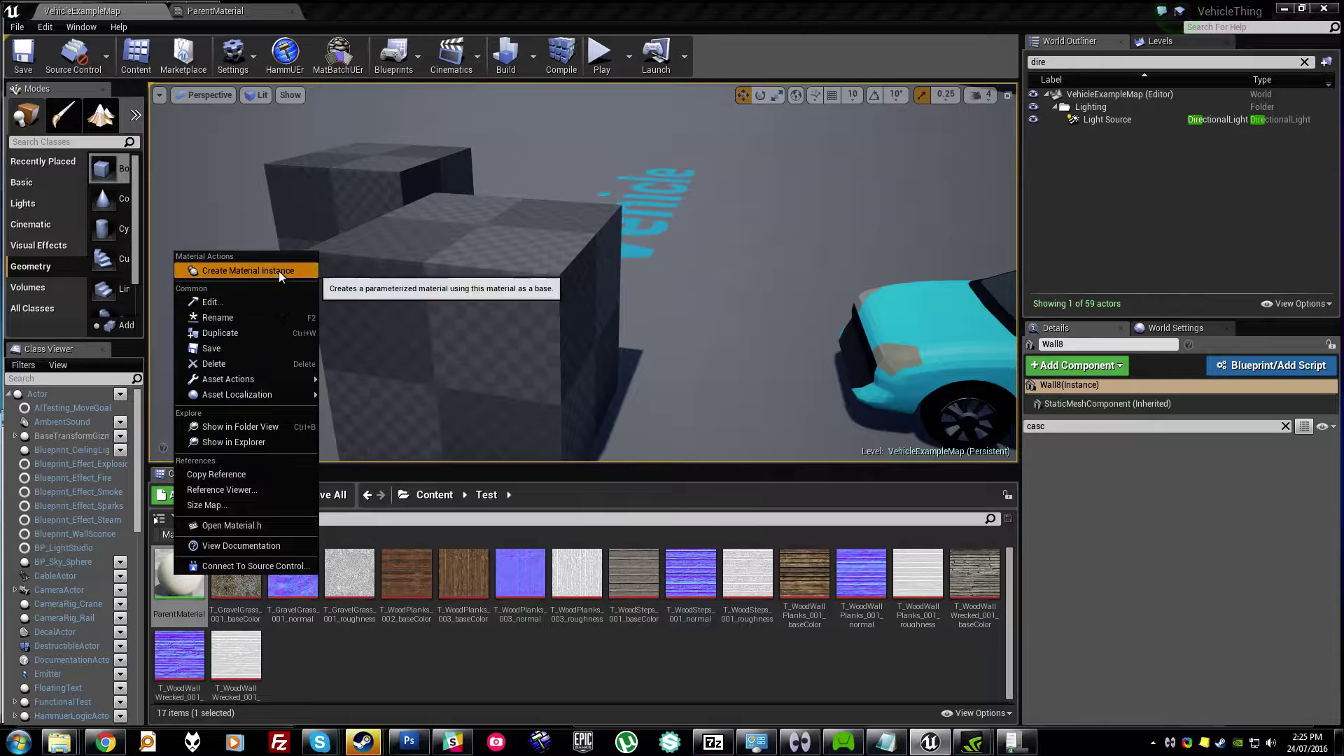
click(248, 270)
double_click(219, 558)
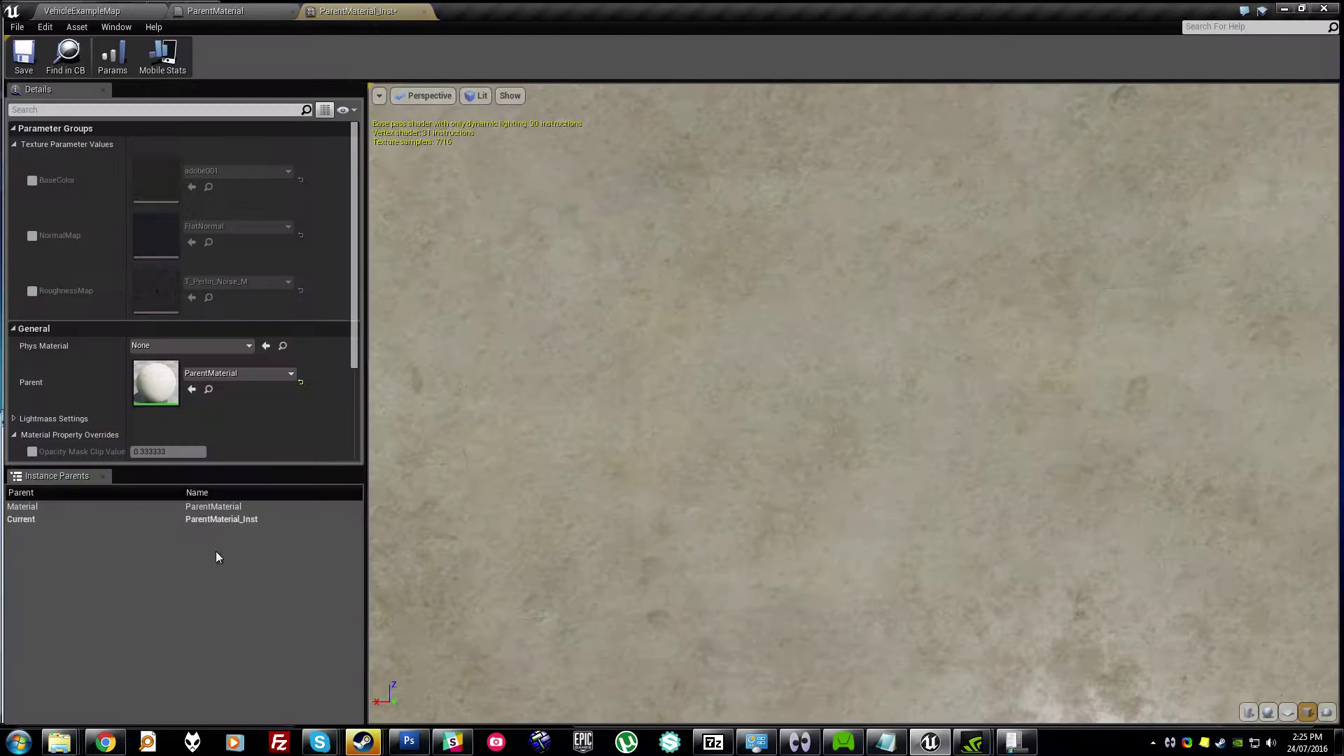
drag(358, 19, 632, 144)
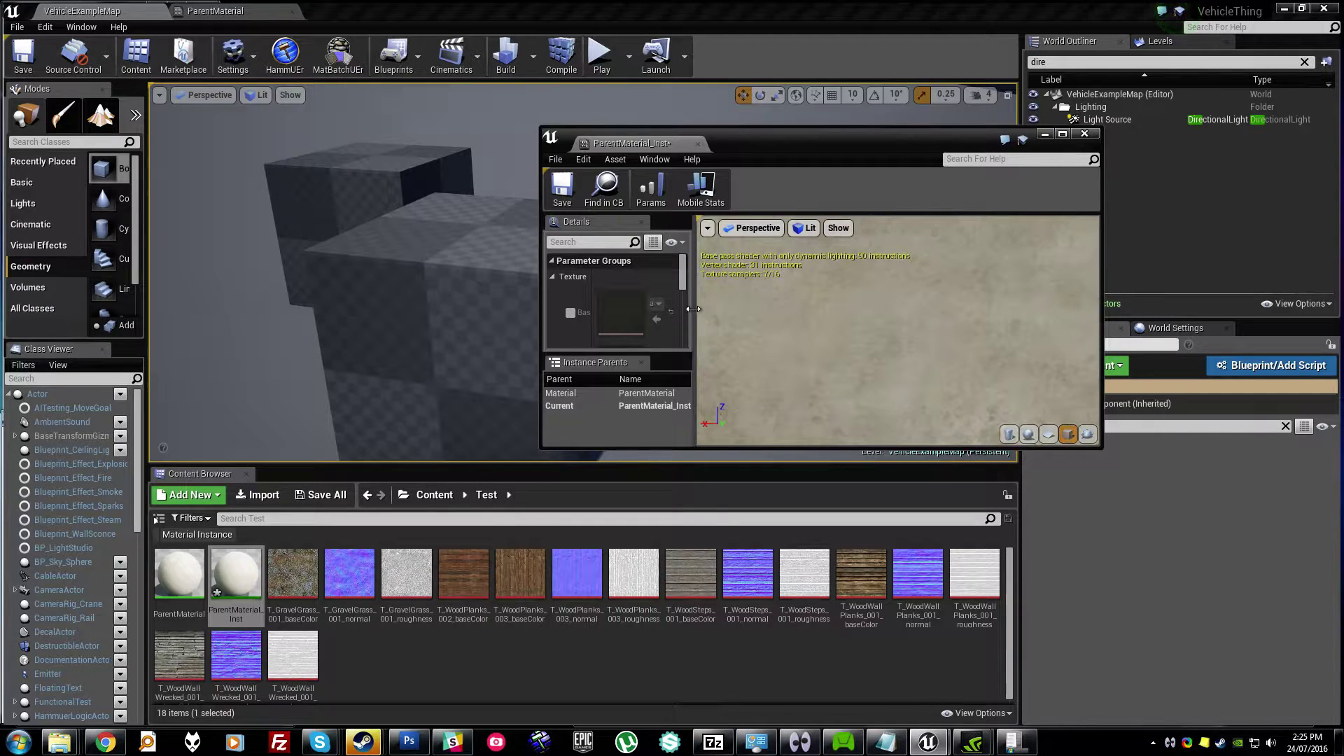
drag(695, 310, 840, 329)
drag(790, 450, 789, 648)
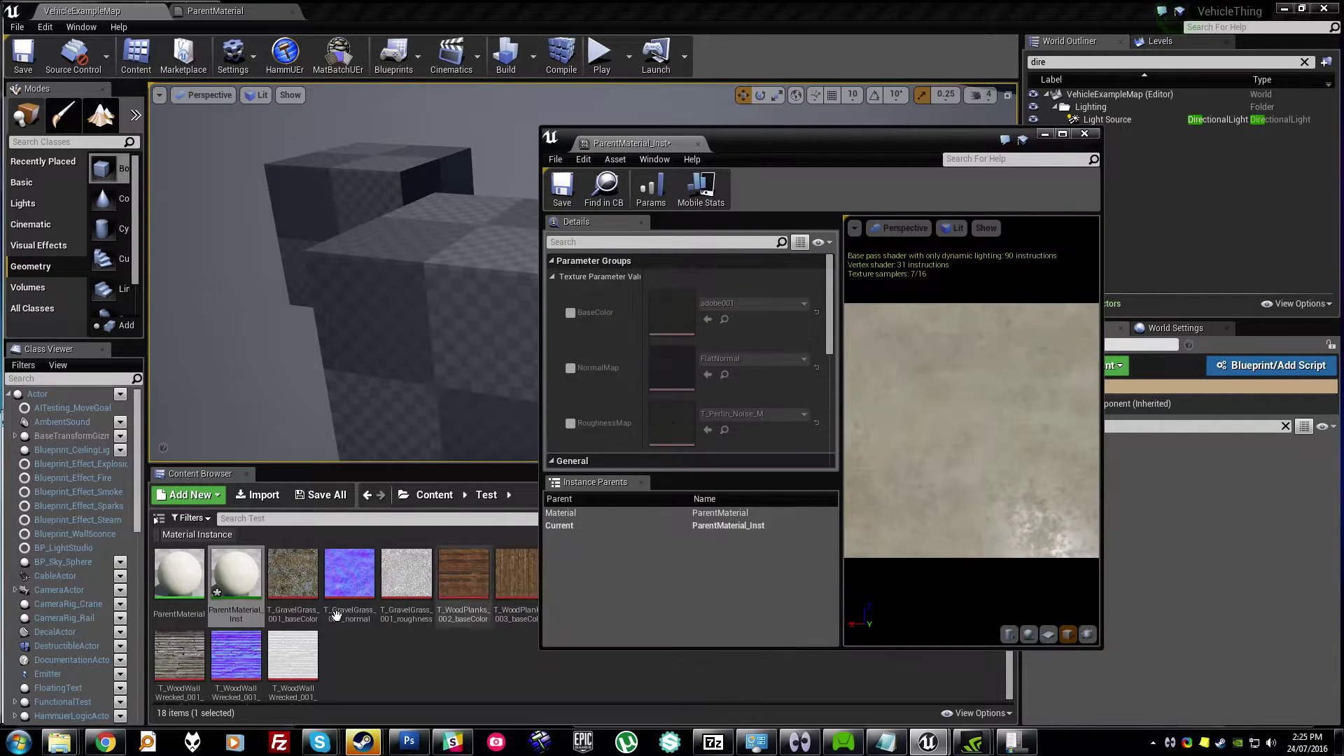
Override the instance's BaseColor with T_GravelGrass_001_baseColor and close its editor.
drag(293, 573, 714, 329)
click(570, 312)
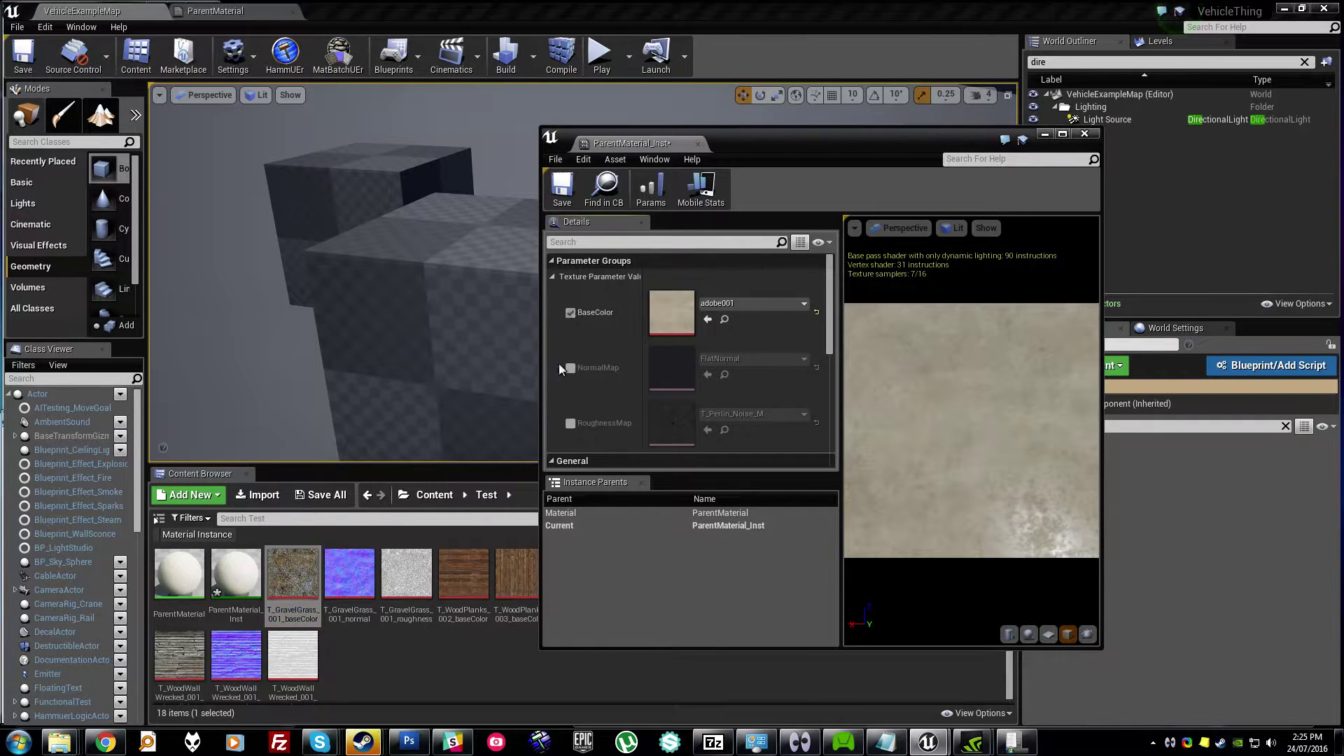
drag(294, 584, 673, 313)
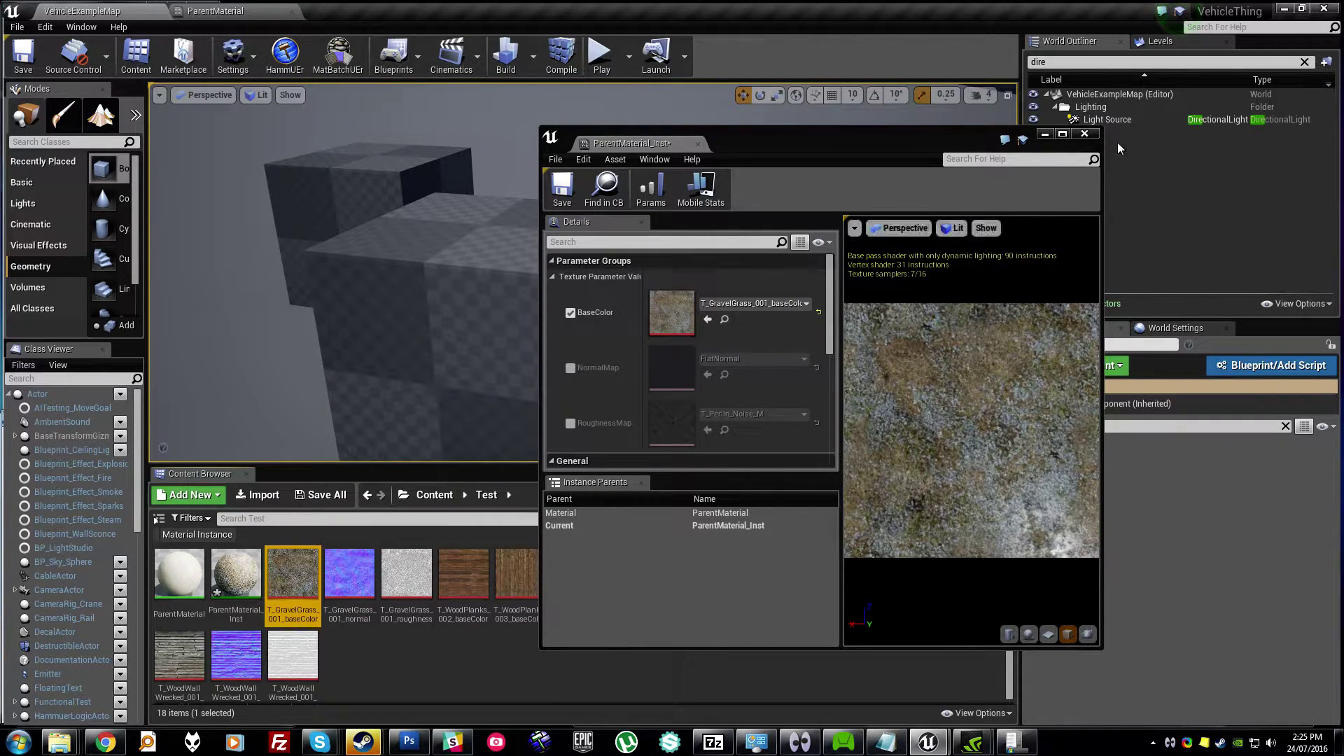
click(1084, 134)
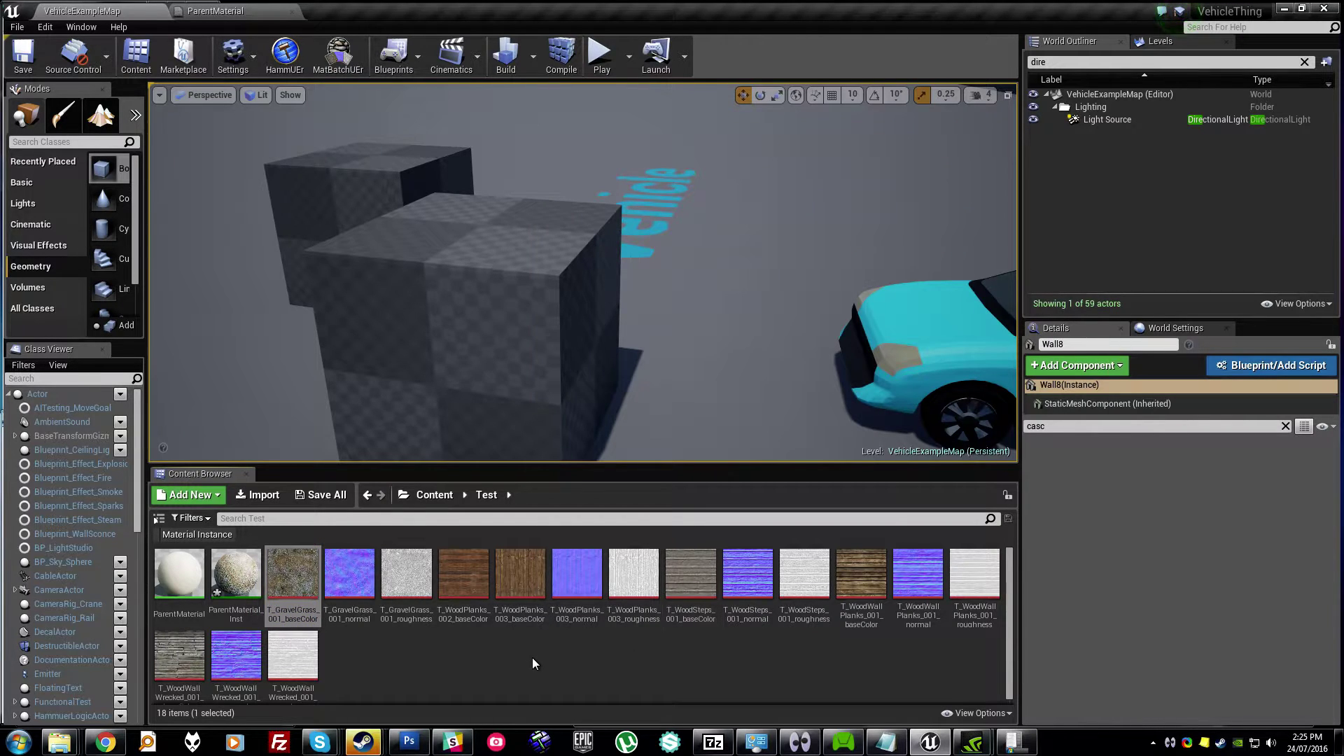
Delete the ParentMaterial_Inst material instance from the Test folder.
click(259, 561)
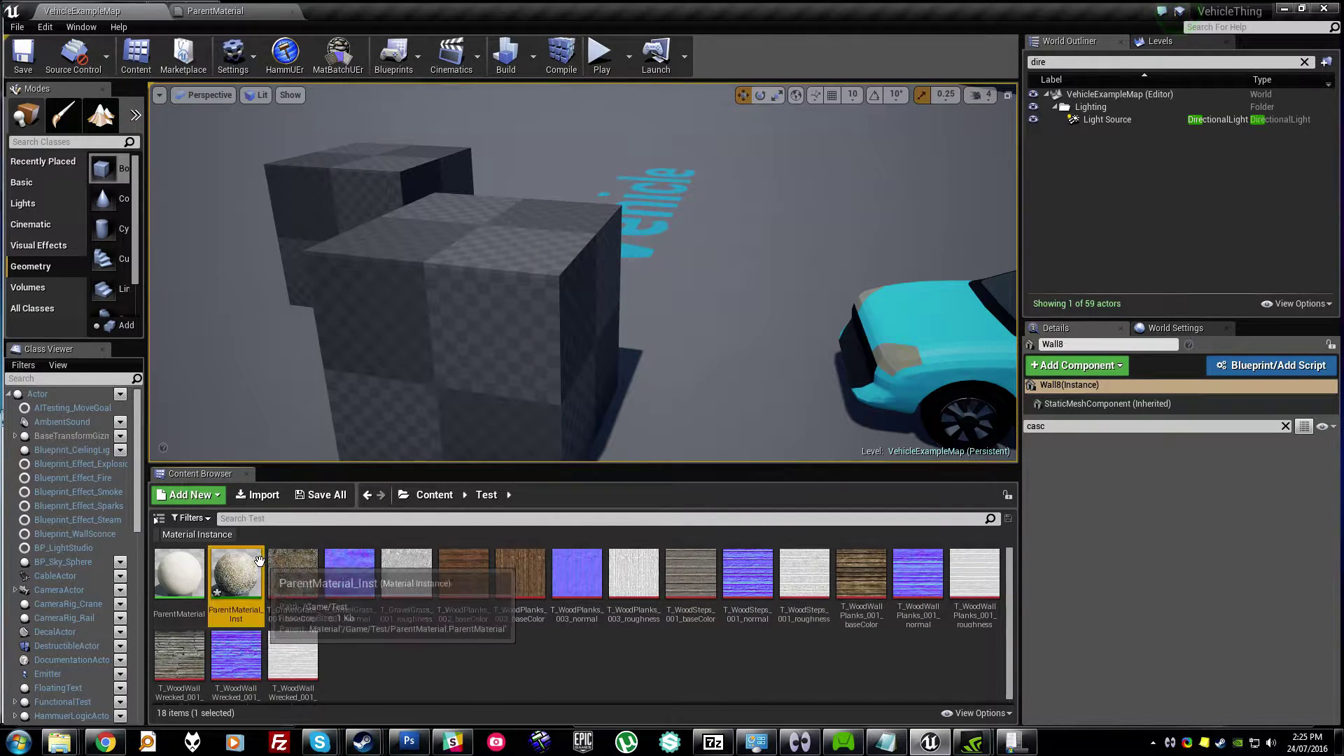
key(Delete)
click(626, 610)
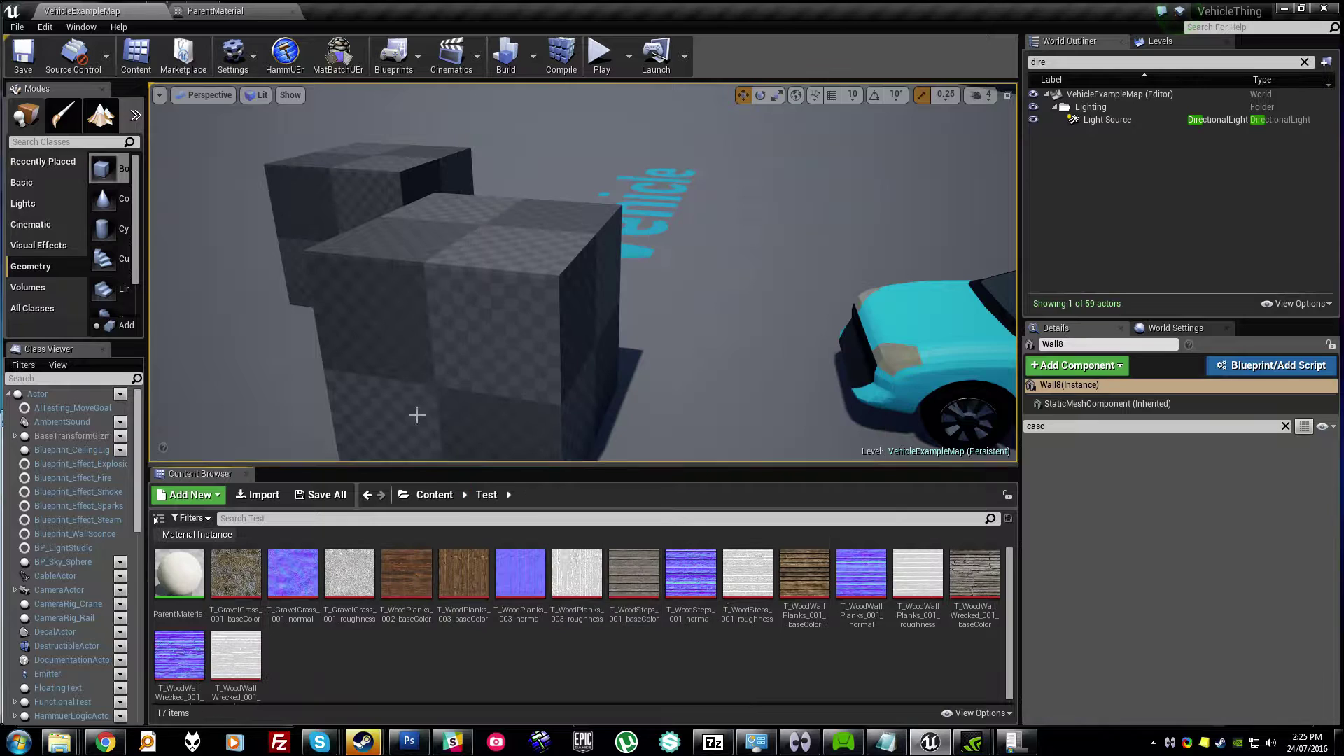
Open the MatBatchUEr tool and choose the Test folder as the directory to create materials for.
click(339, 59)
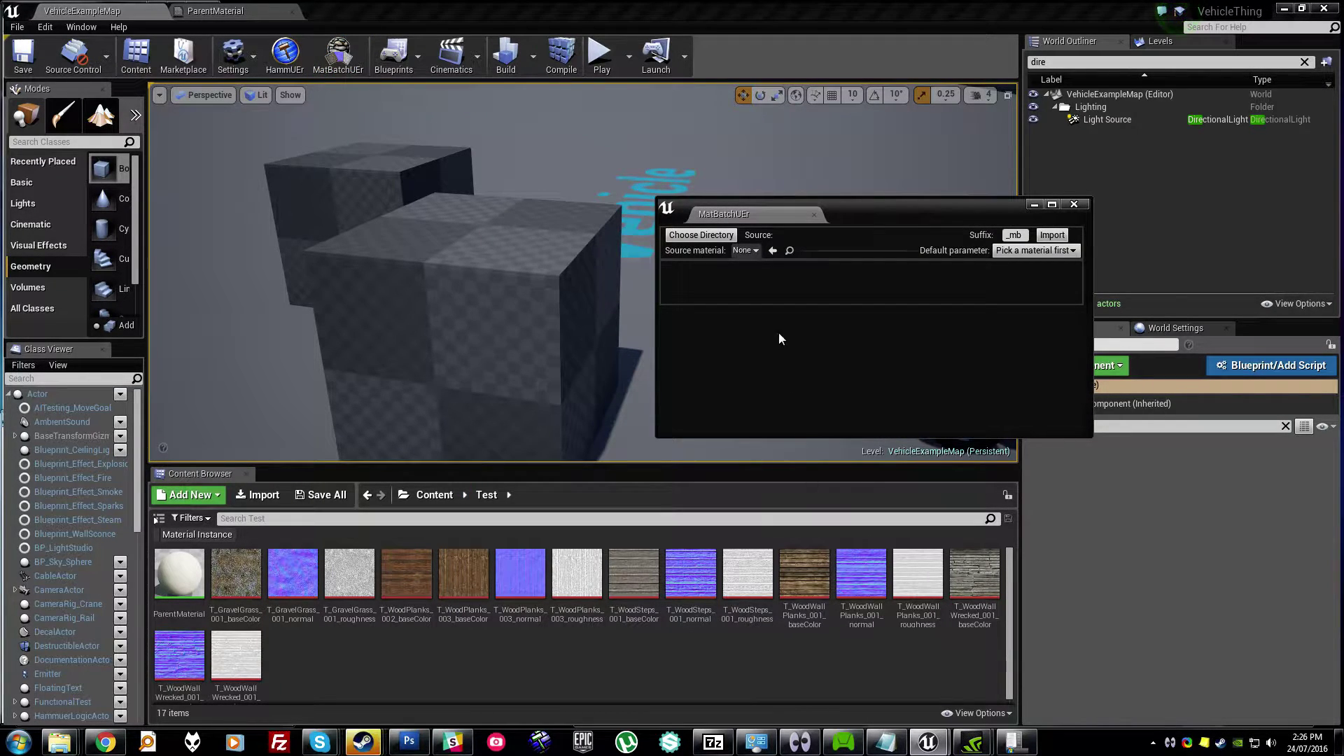
drag(884, 215, 681, 176)
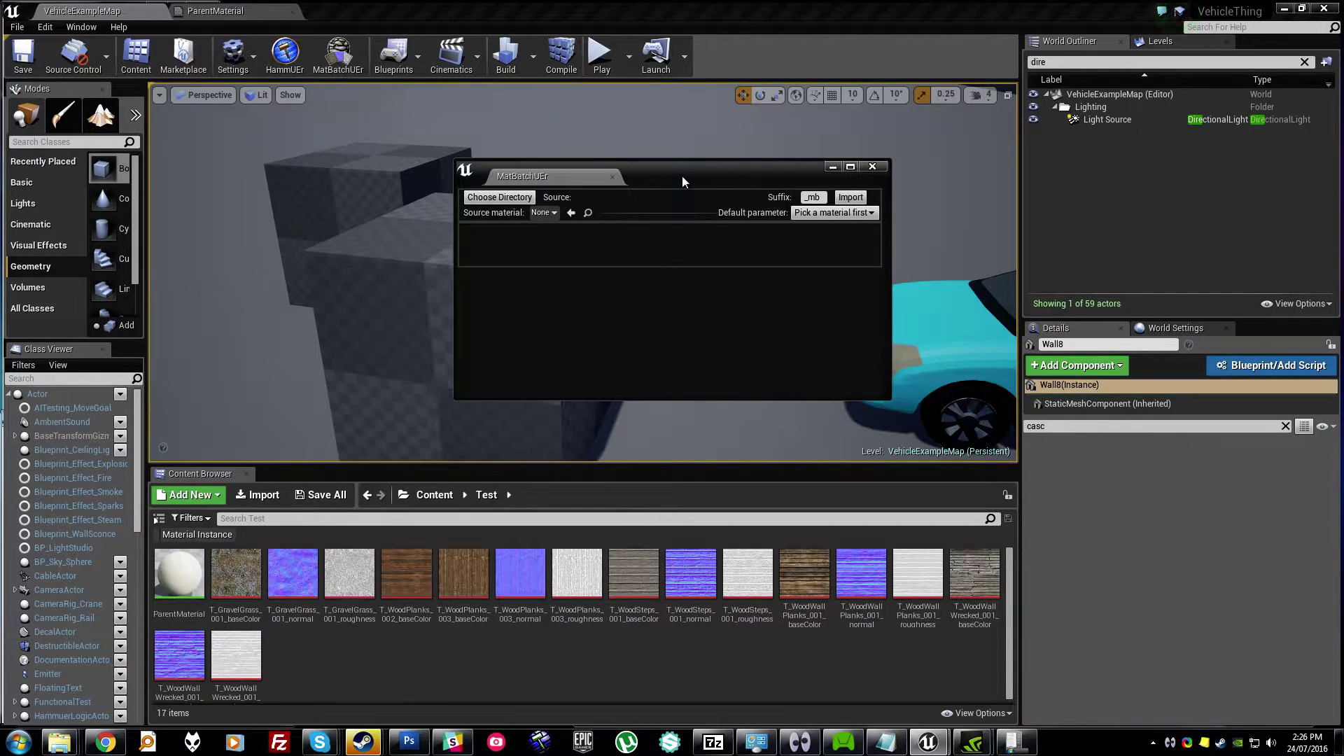
click(497, 199)
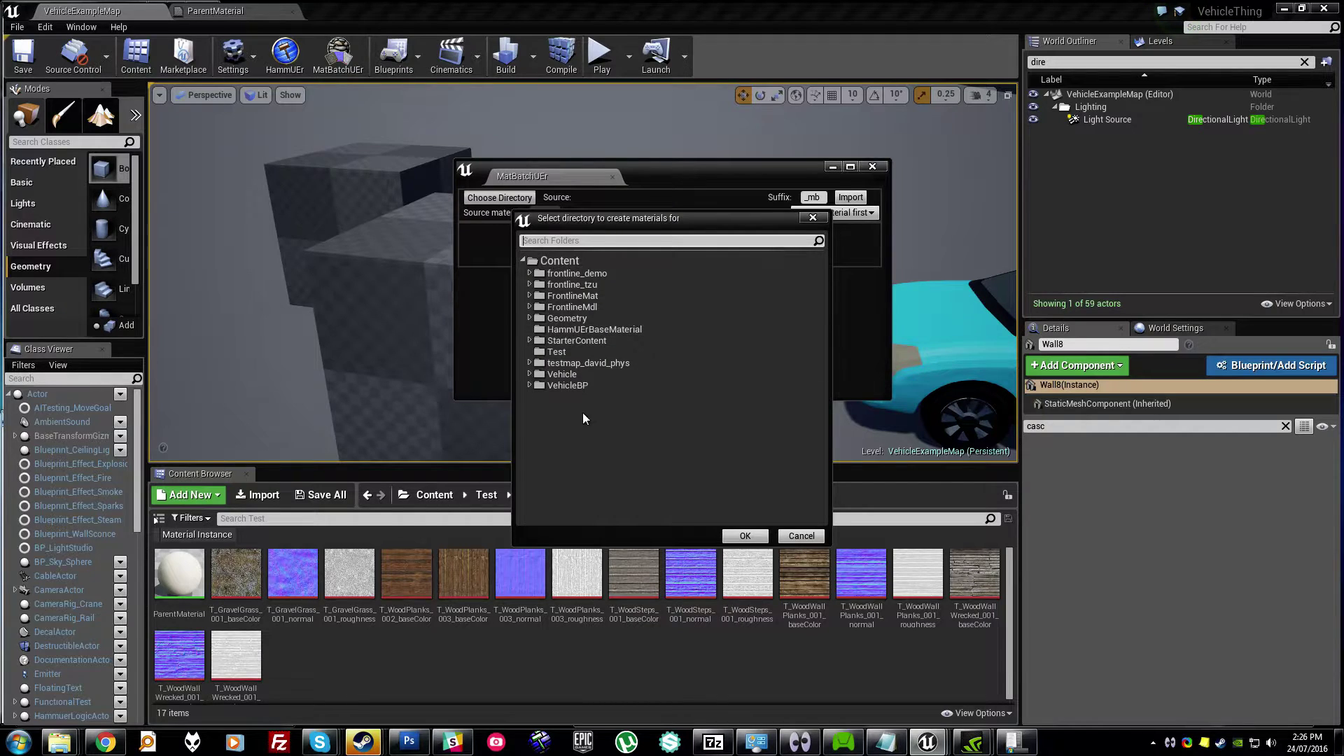
click(575, 353)
click(744, 536)
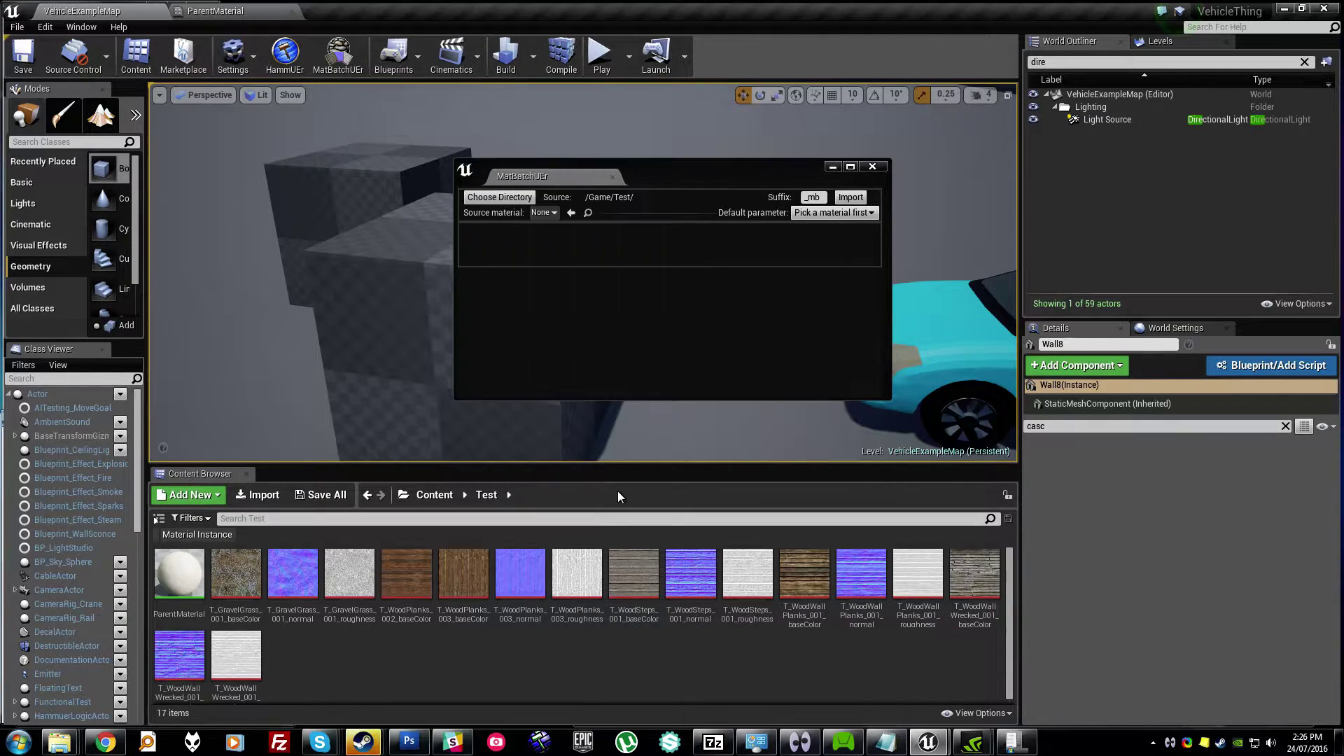
Set ParentMaterial as the source material for the batch.
click(544, 212)
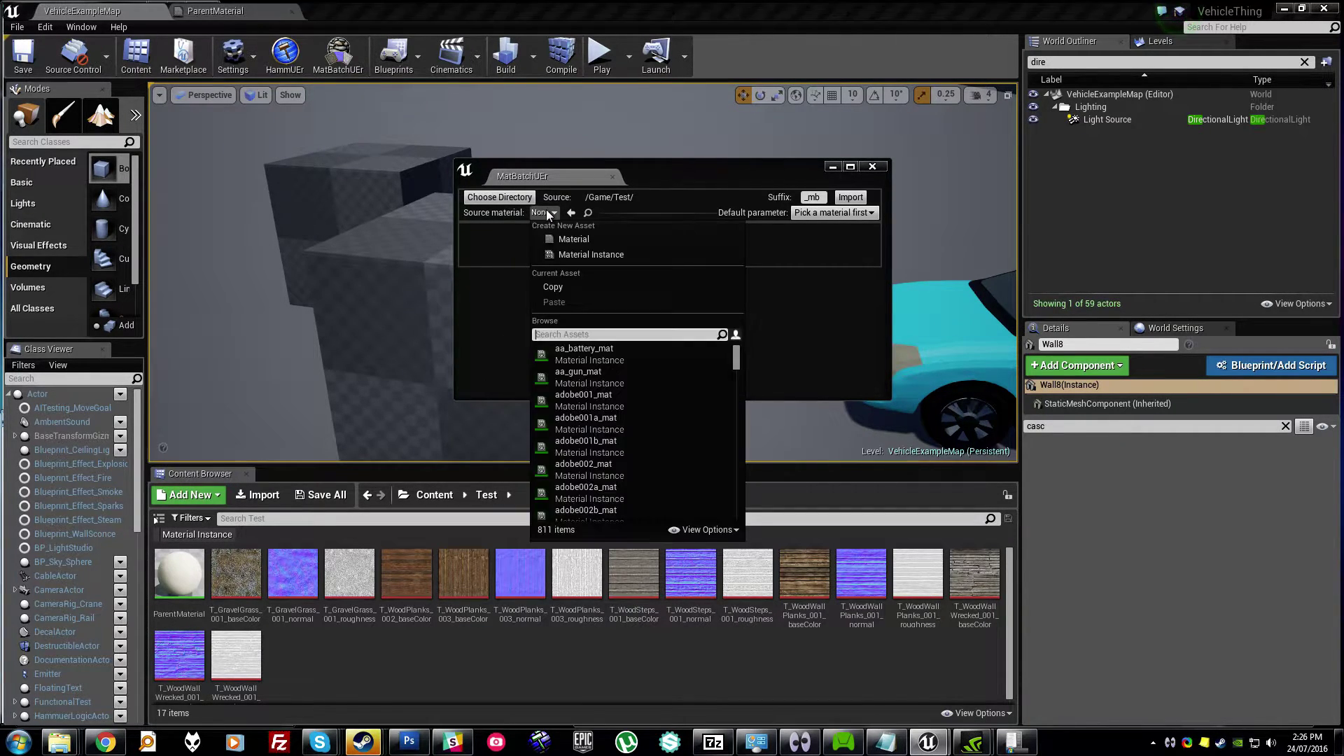
text(pare)
click(615, 357)
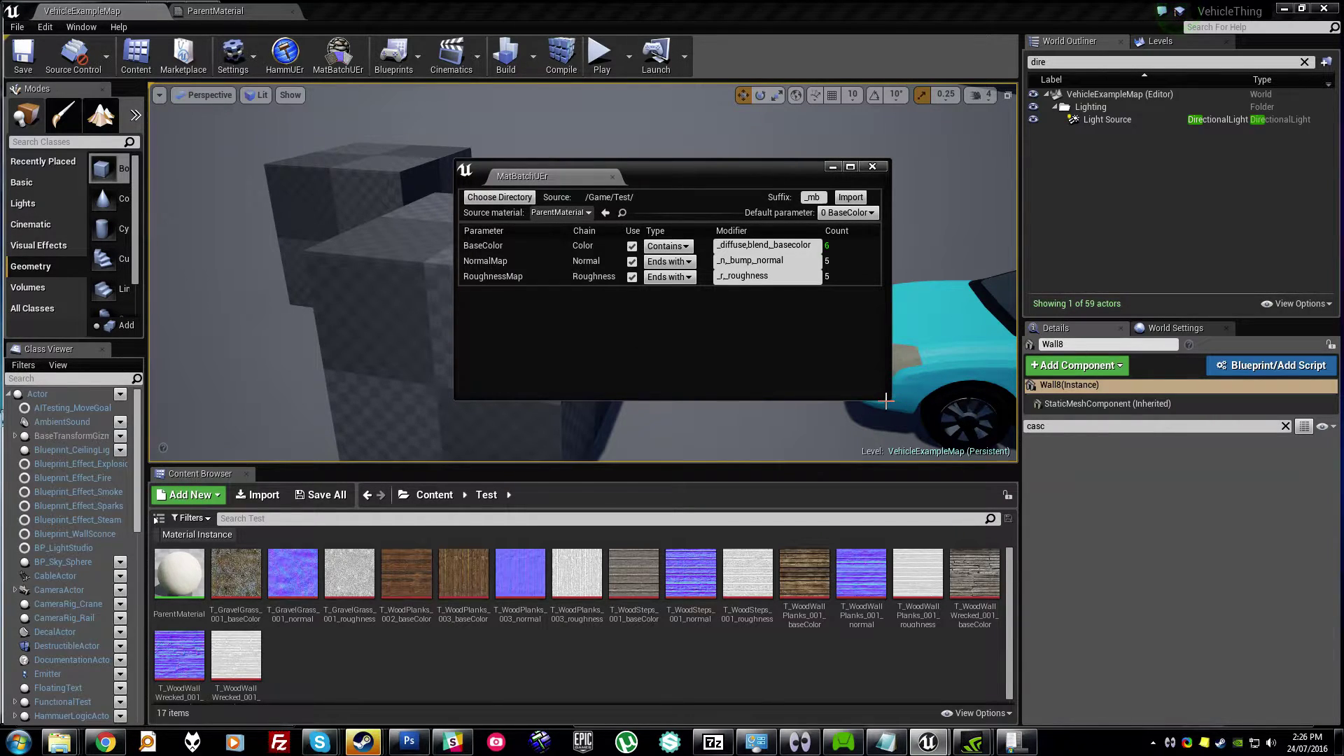
Examine the name-matching modifiers for the NormalMap and RoughnessMap parameters.
click(773, 260)
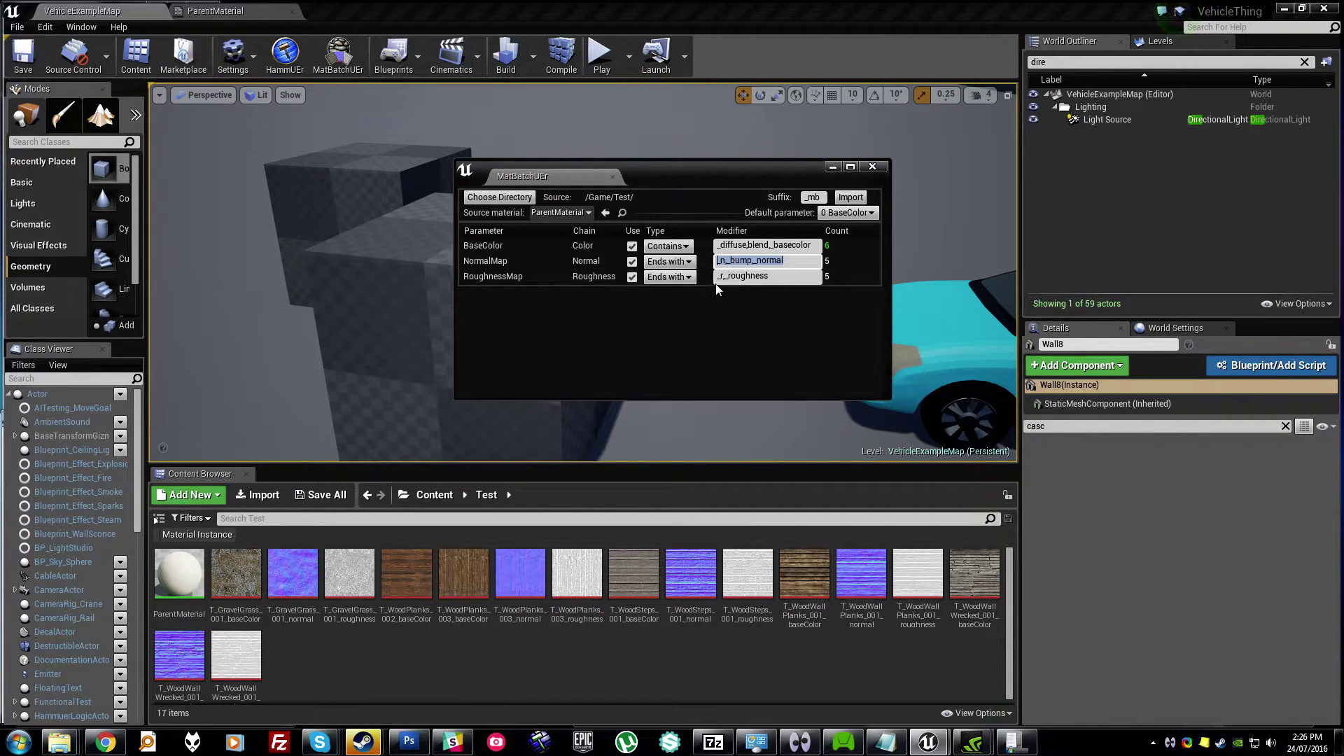
click(723, 259)
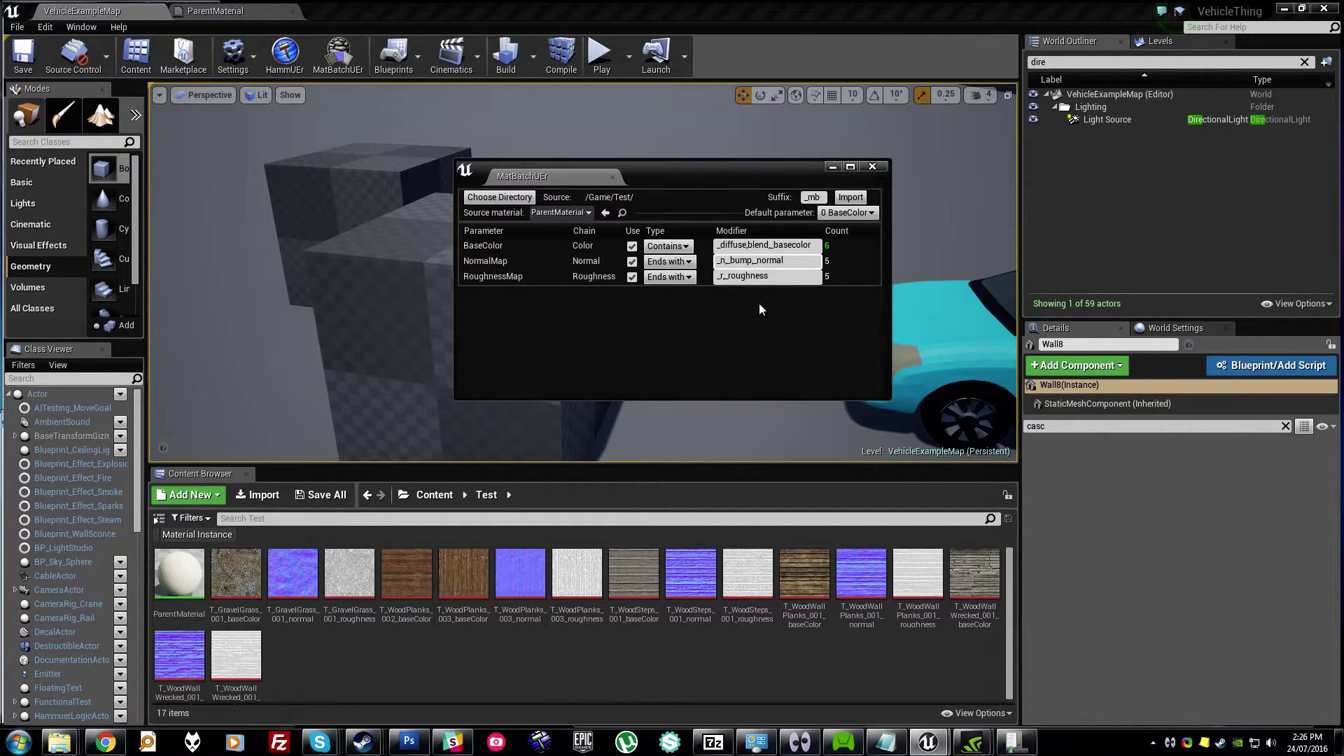
click(718, 277)
click(747, 279)
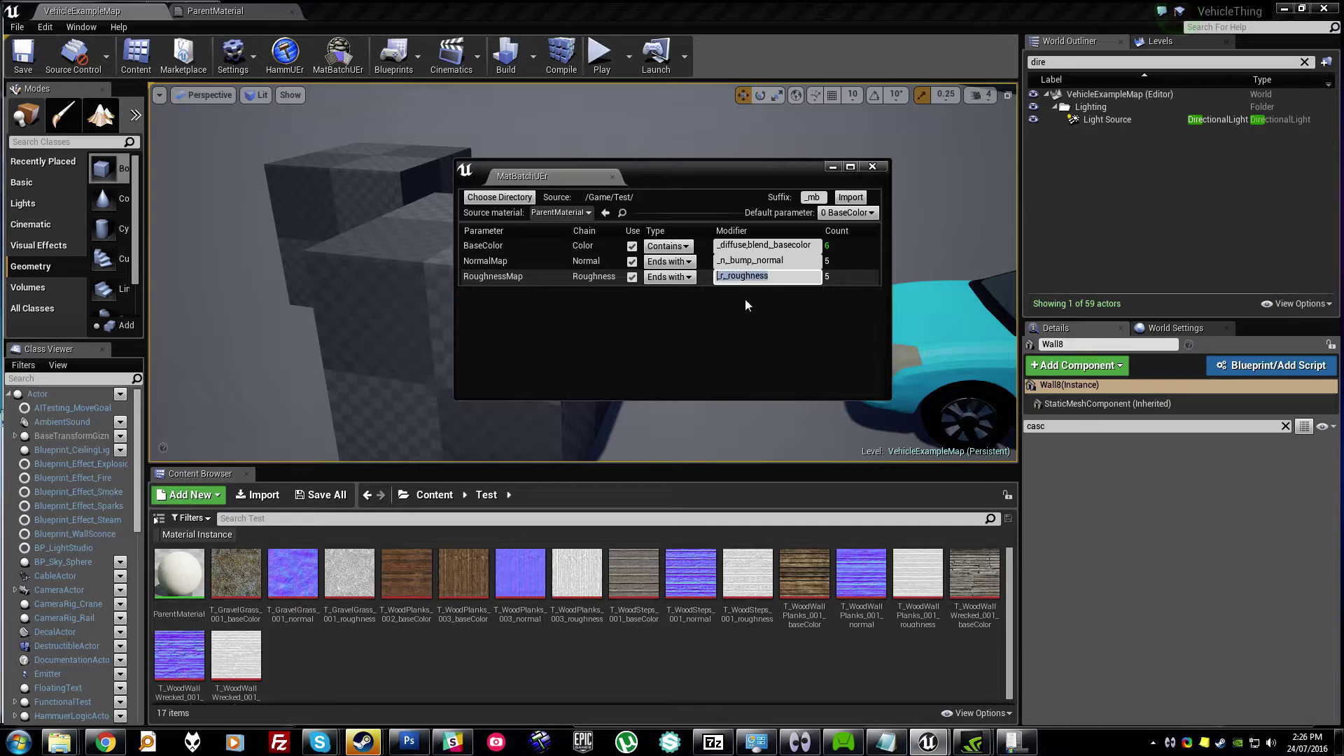
click(762, 316)
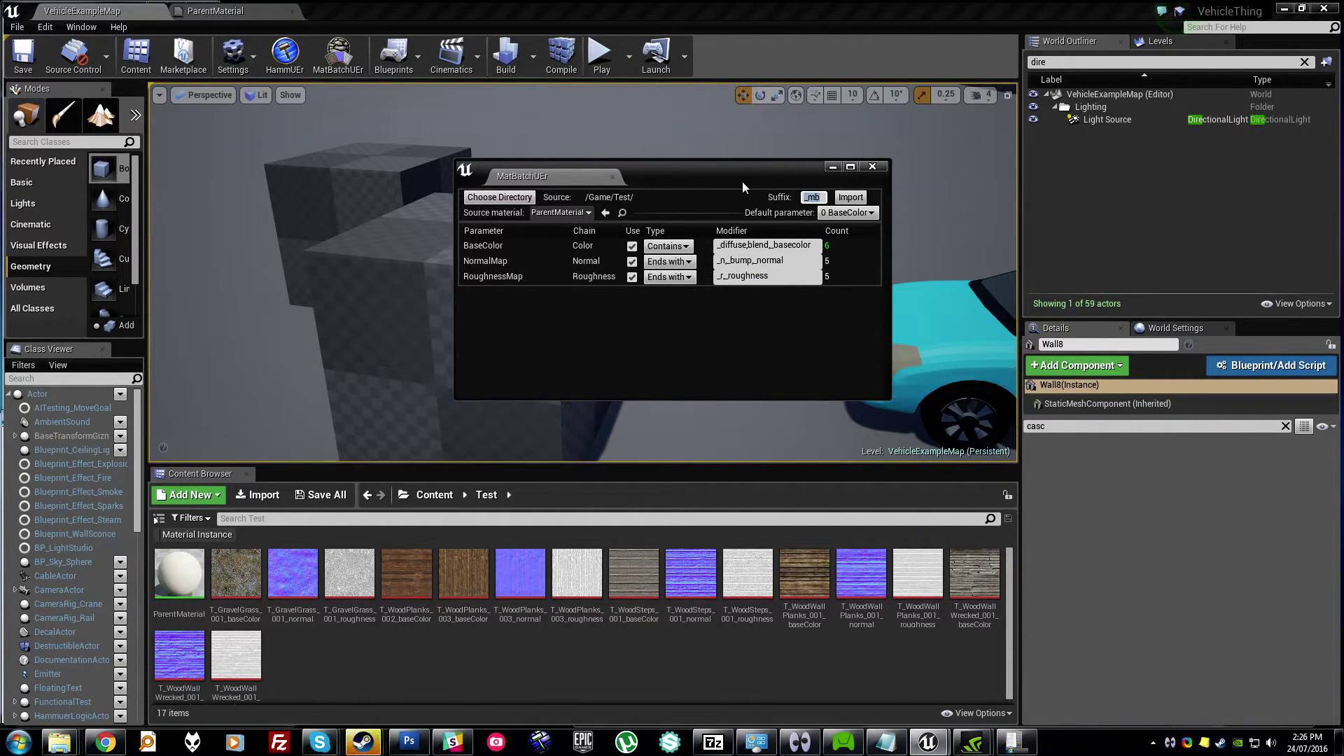
Set the material suffix to _mat and batch-create the material instances in the Test folder.
text(_mat)
click(850, 198)
click(559, 352)
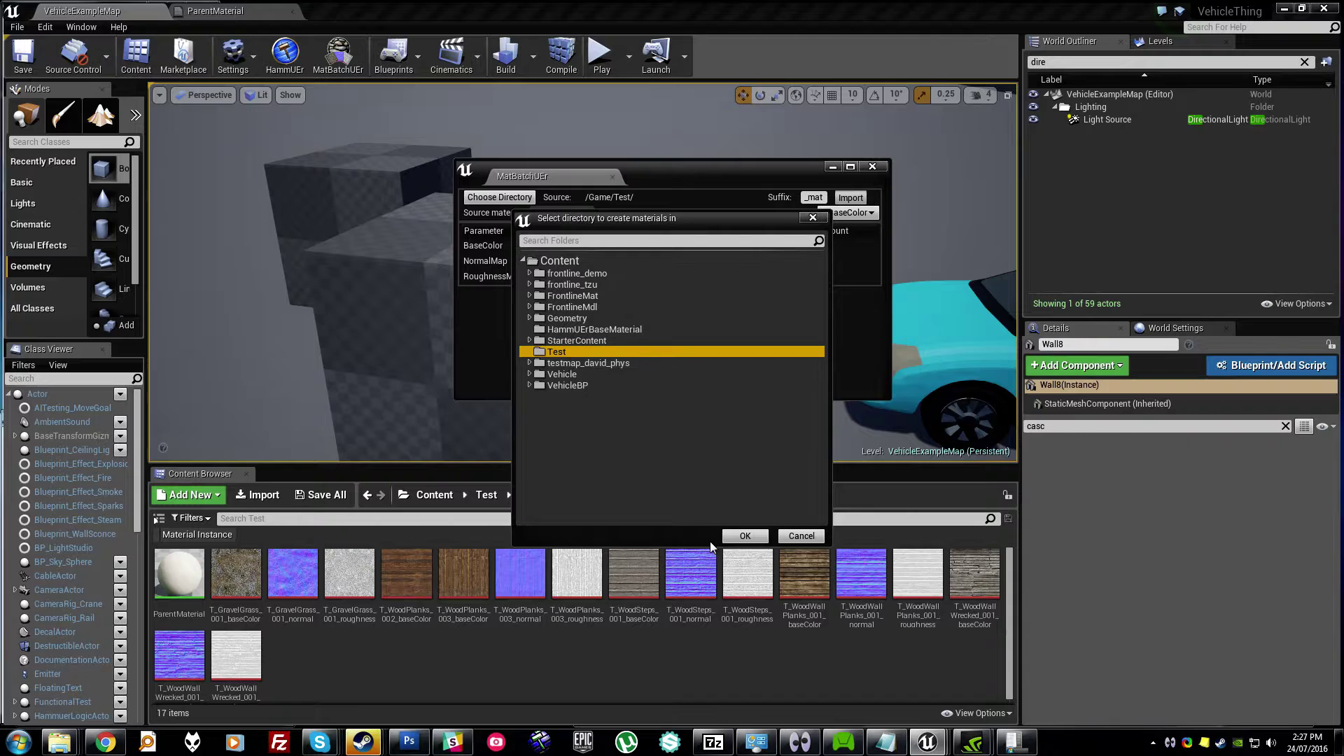
click(740, 537)
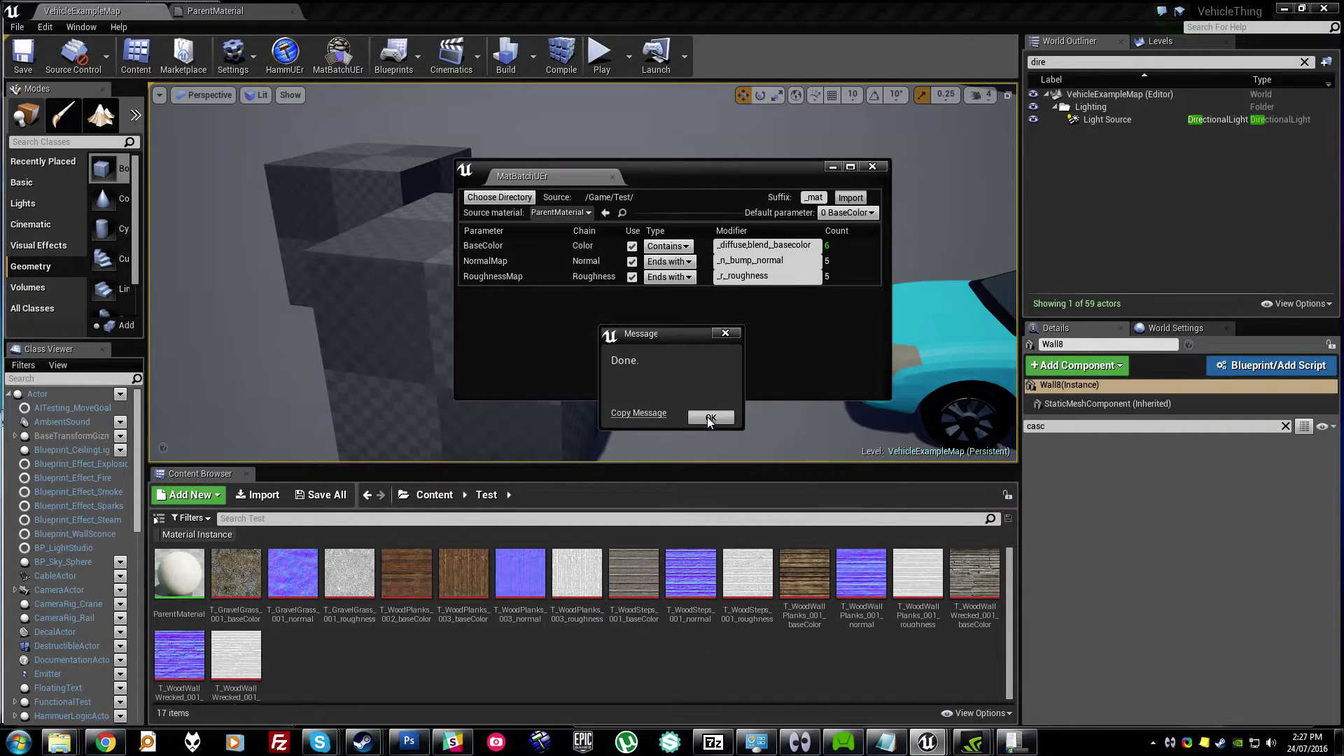
click(710, 418)
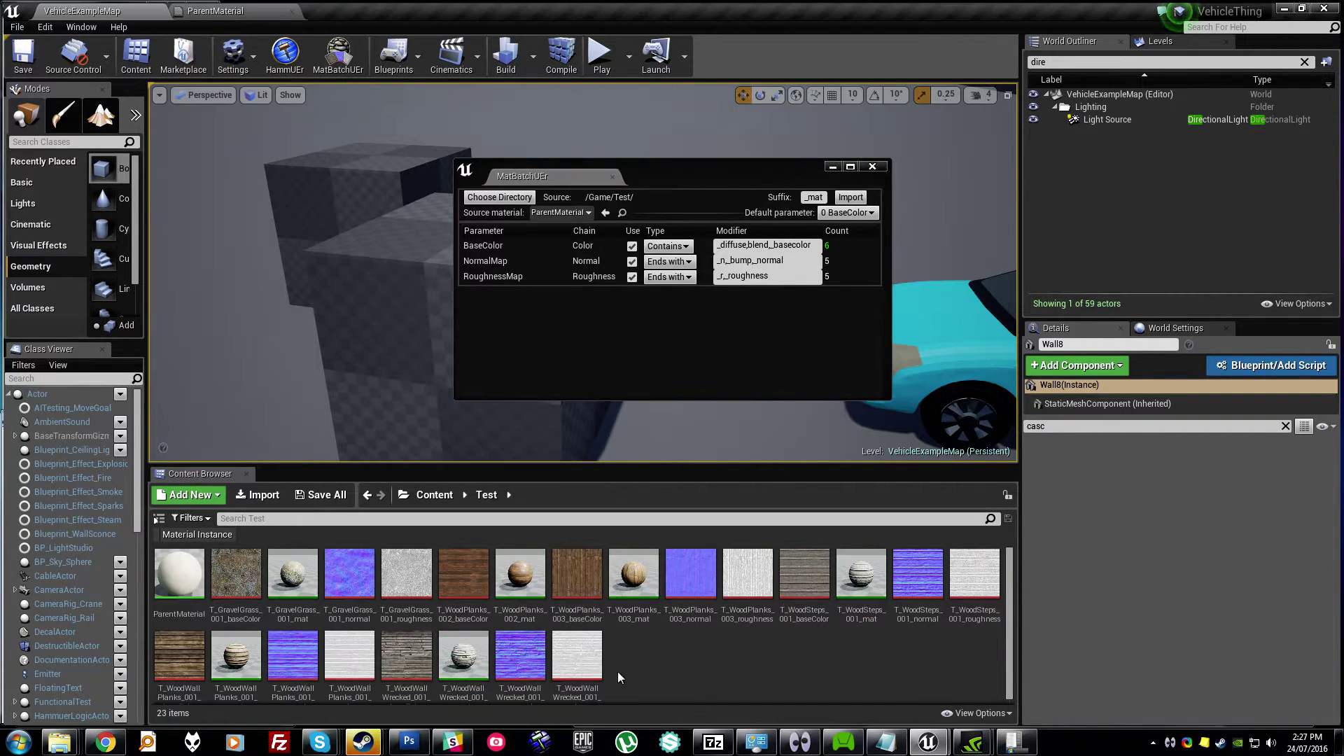
Open T_GravelGrass_001_mat to check its assigned textures, and minimise the MatBatchUEr window.
double_click(297, 585)
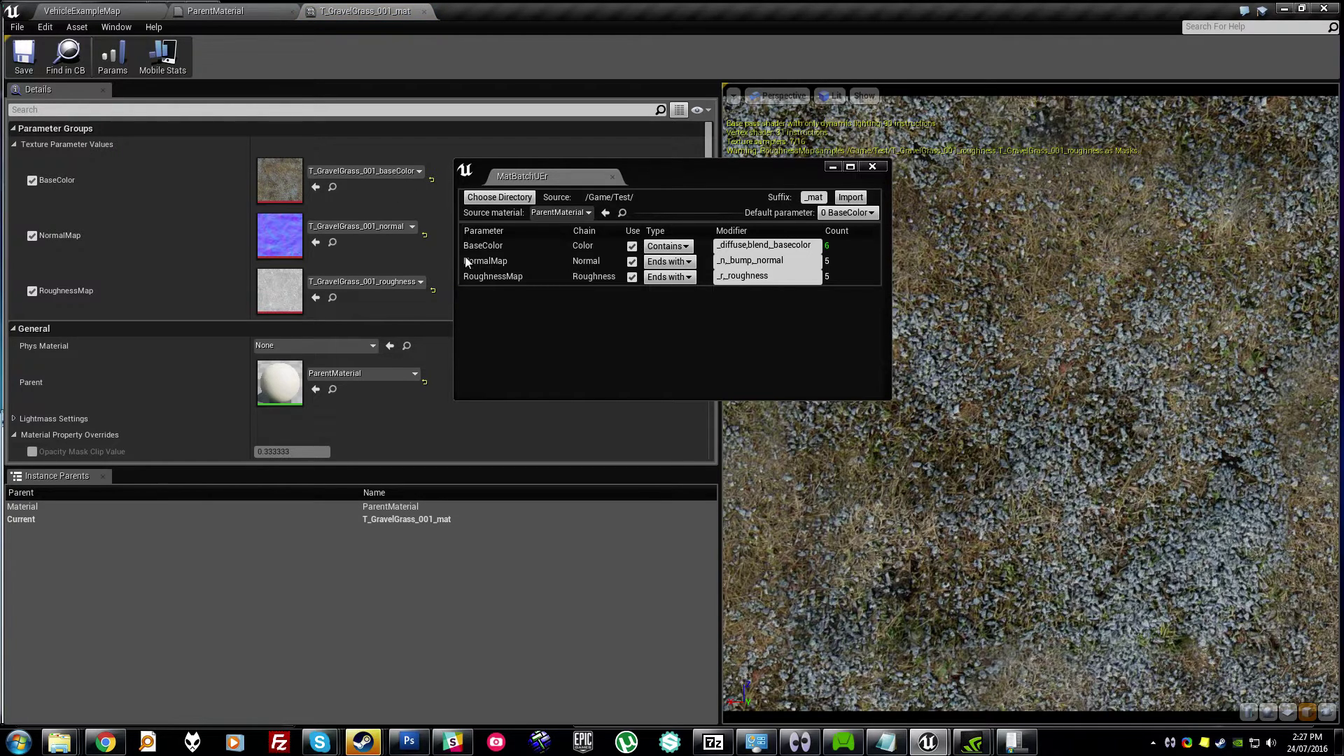
scroll(190, 234, down, 3)
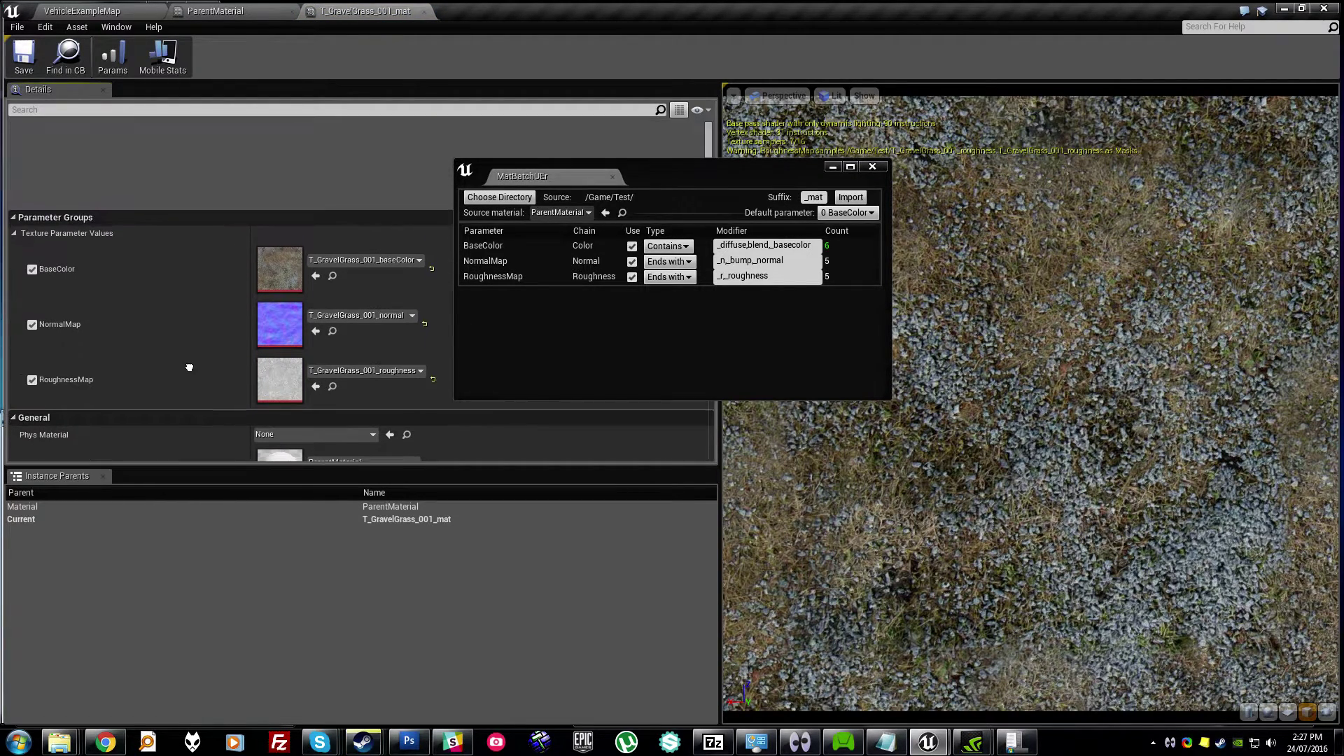
scroll(193, 238, up, 3)
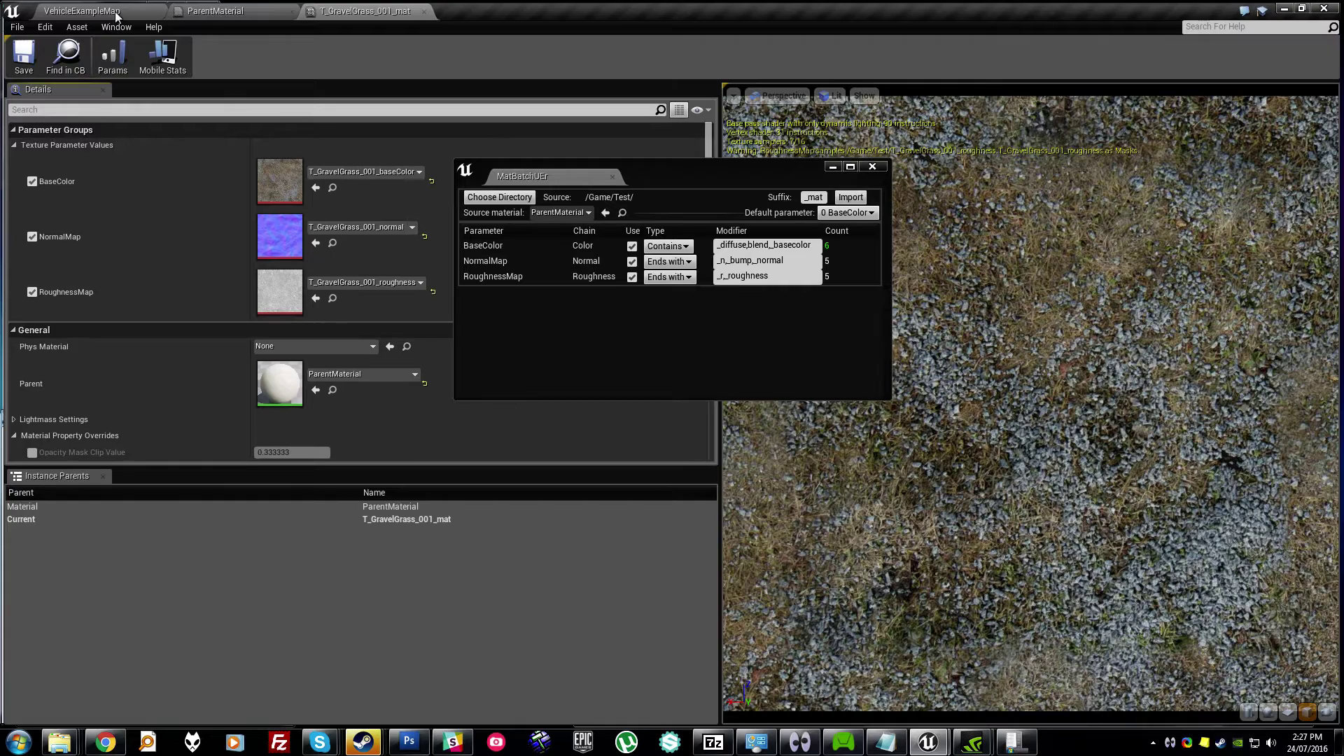
click(832, 167)
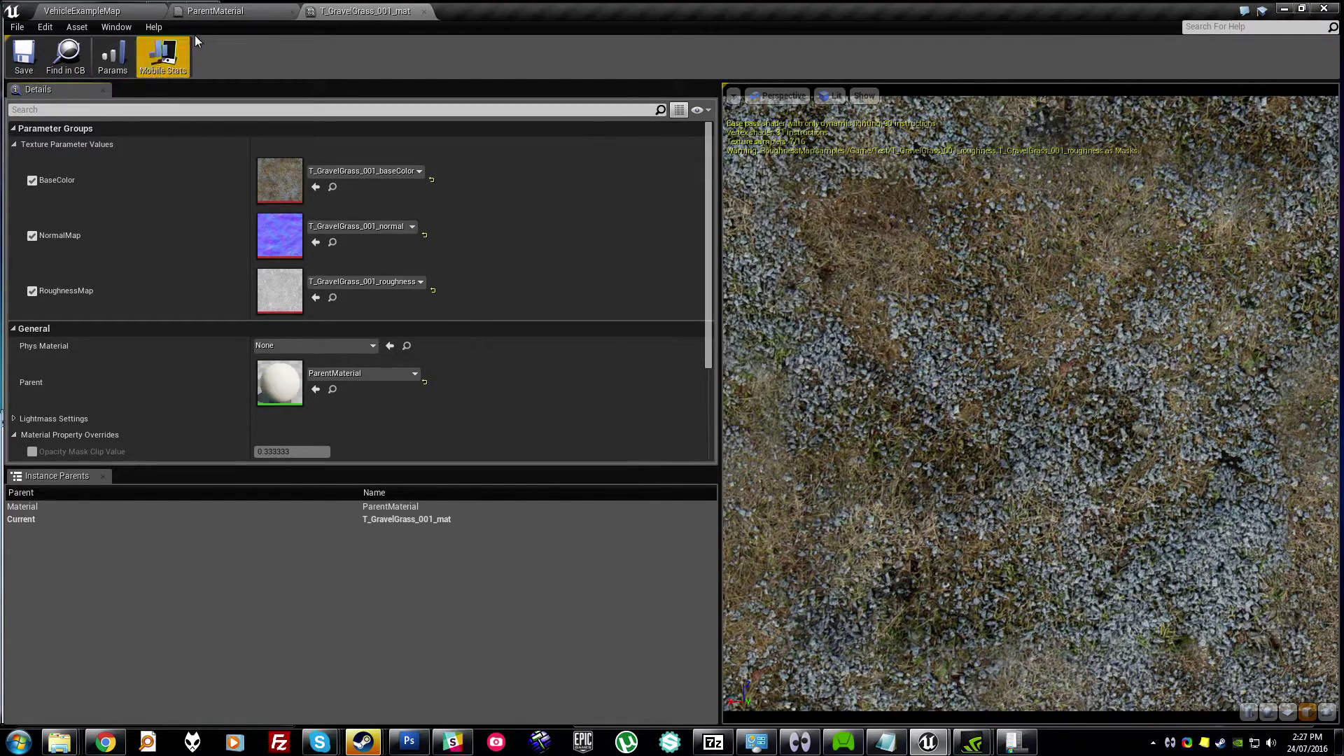
View the ParentMaterial graph, and open T_WoodPlanks_003_mat from the Test folder to check its textures.
click(235, 14)
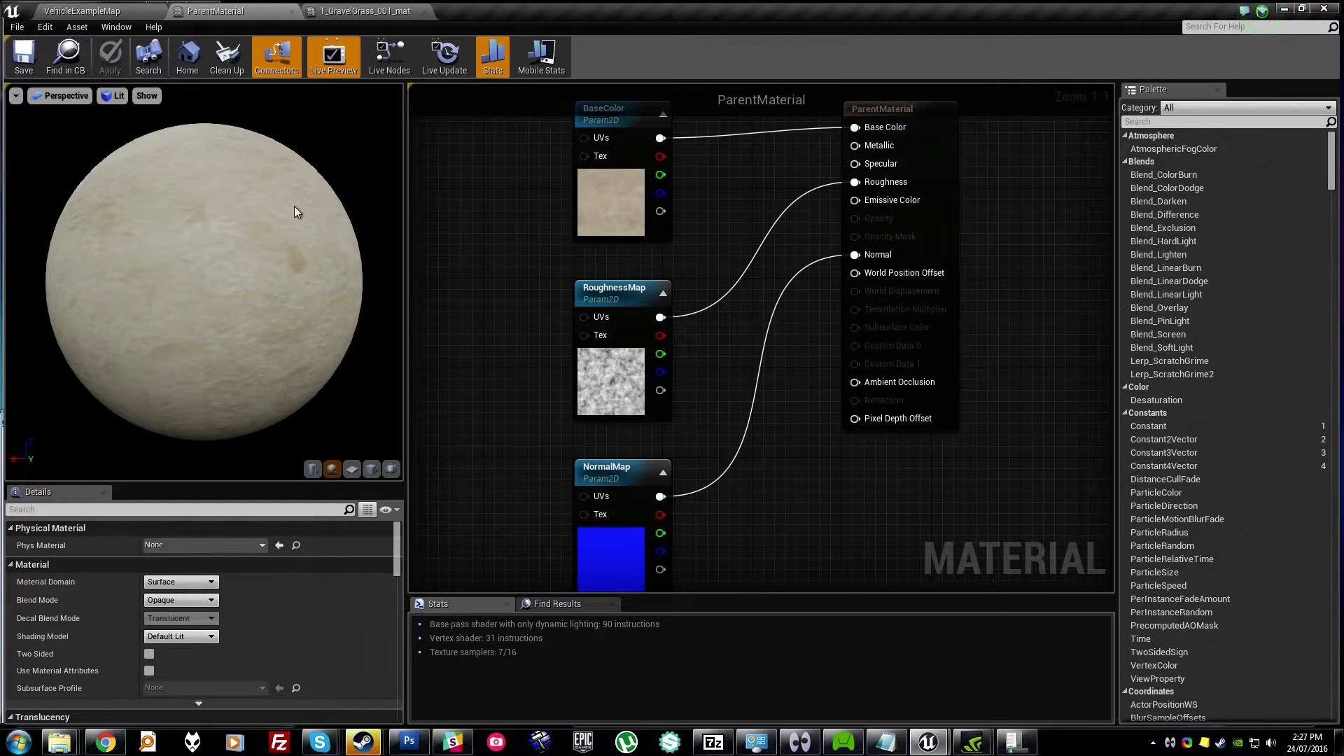
click(113, 15)
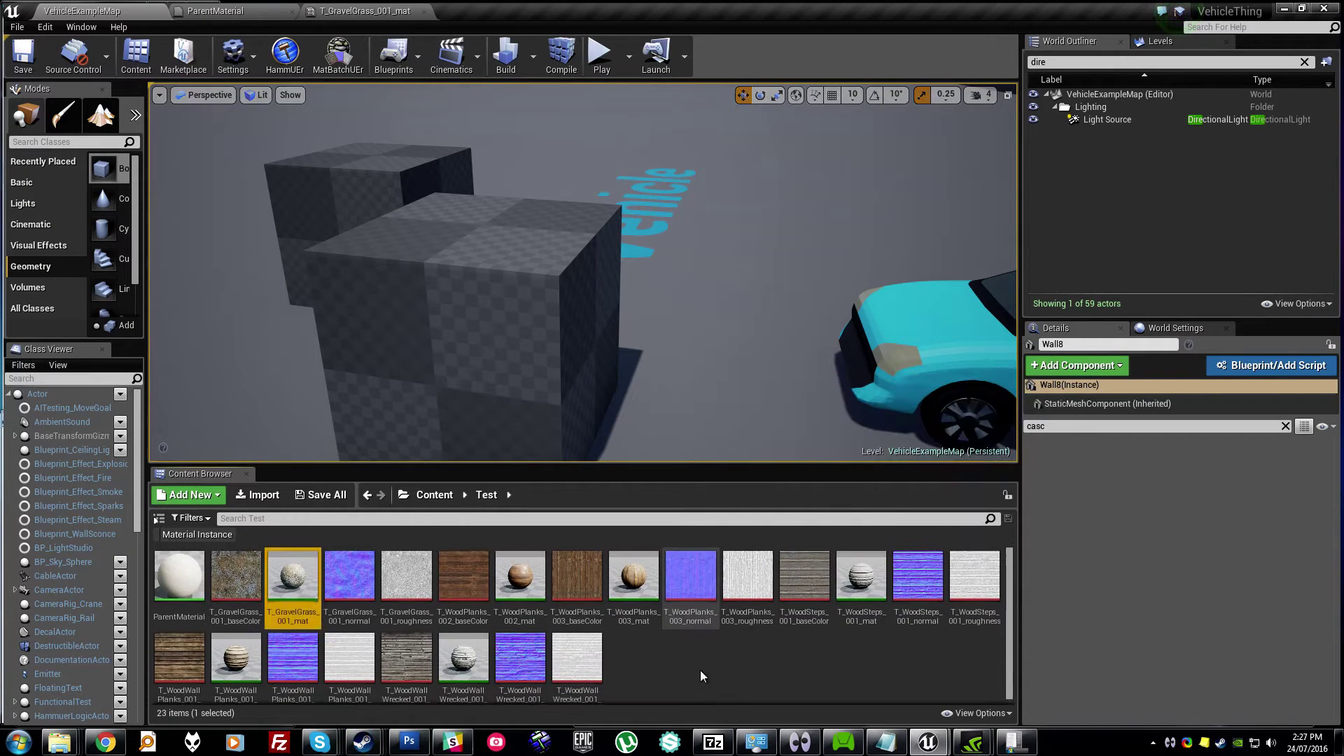
scroll(710, 658, up, 3)
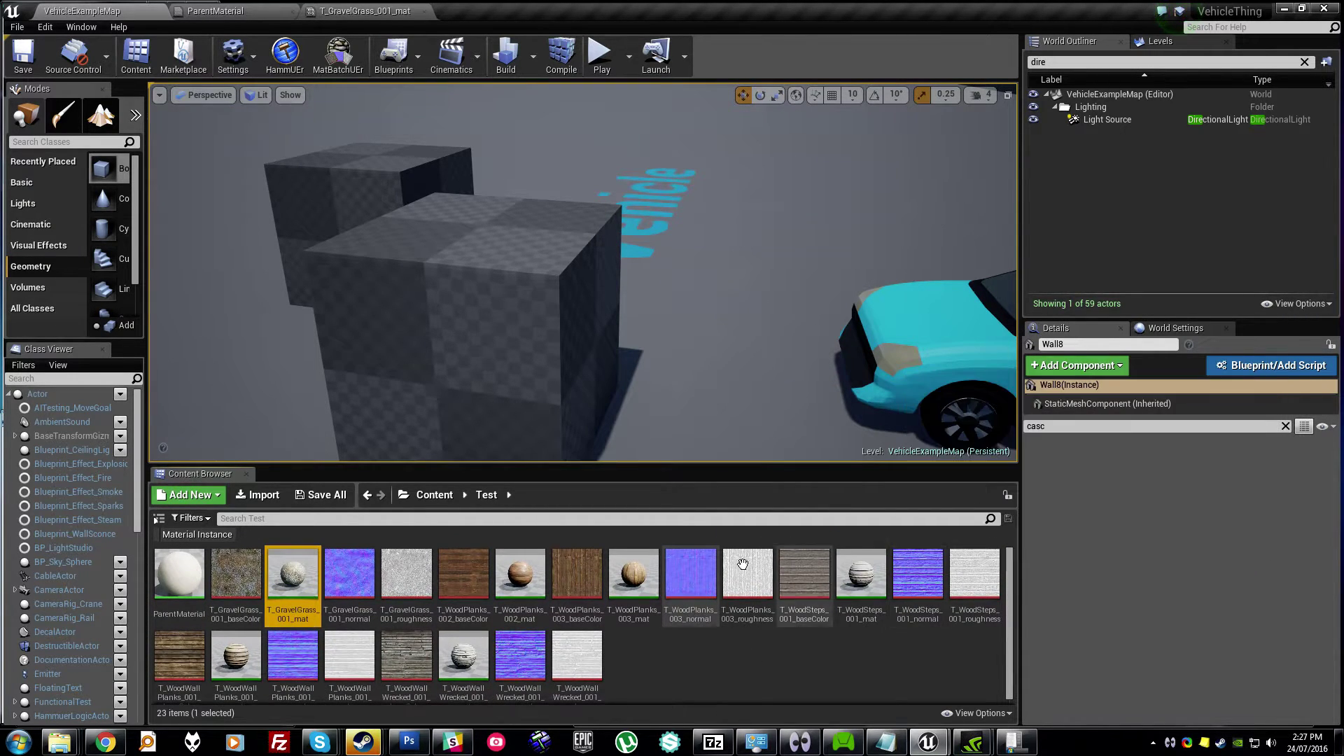
double_click(633, 575)
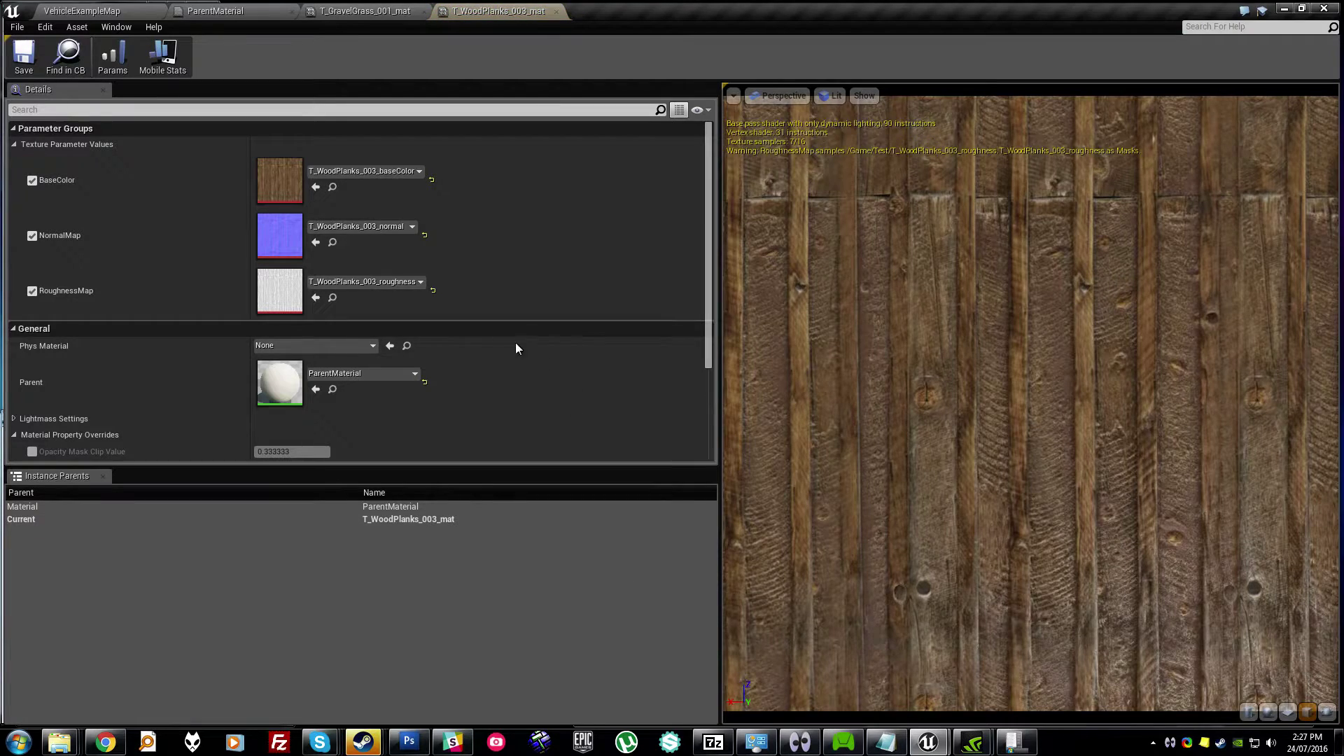
In VehicleExampleMap, apply T_WoodPlanks_003_mat to the front face of the nearer box and T_WoodWallWrecked_001_mat to its top face.
click(113, 16)
drag(633, 575, 516, 360)
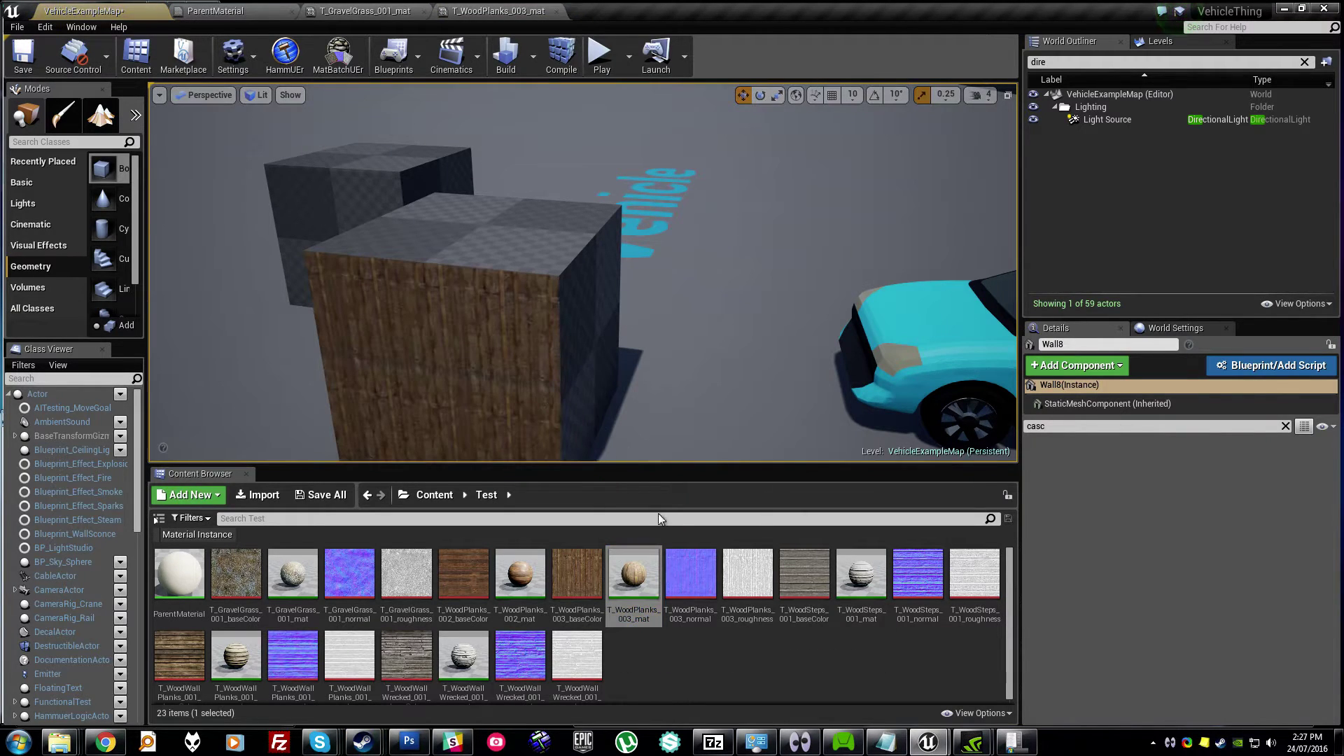
right_drag(647, 427, 600, 449)
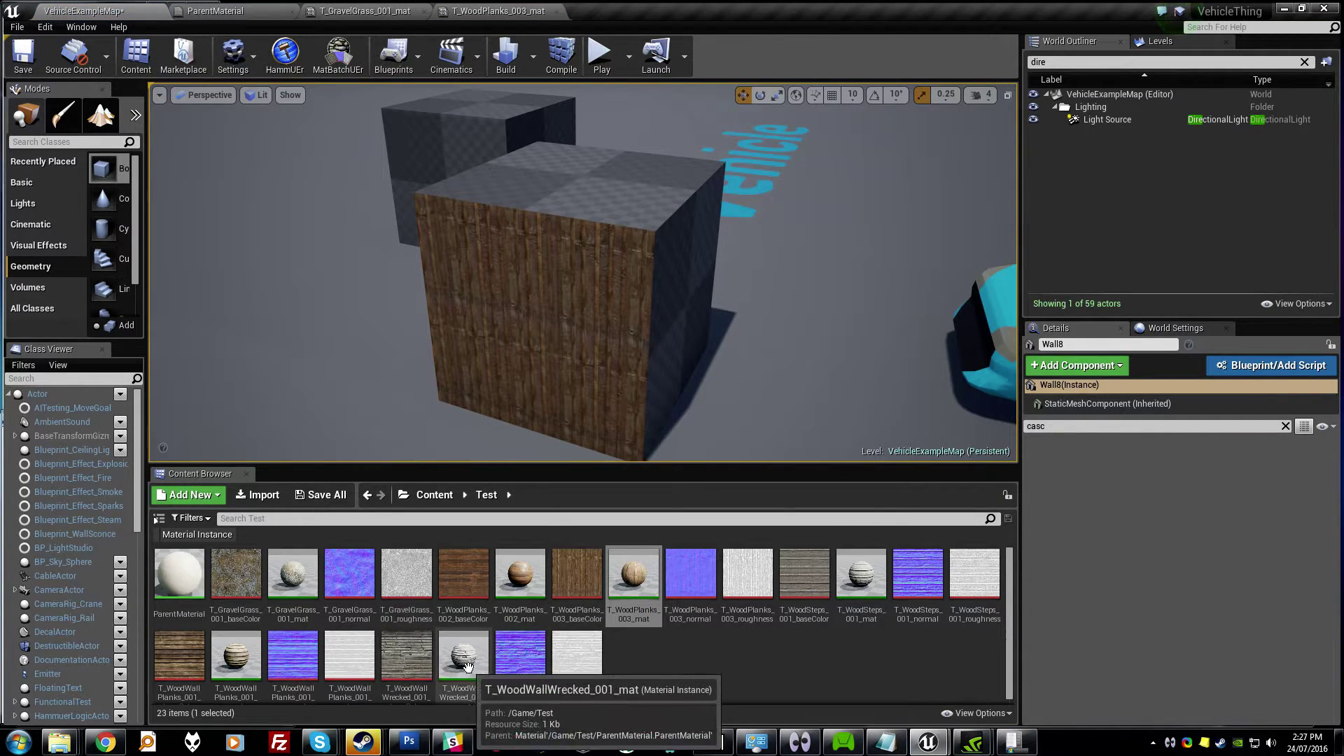
drag(469, 667, 603, 190)
right_drag(603, 191, 601, 234)
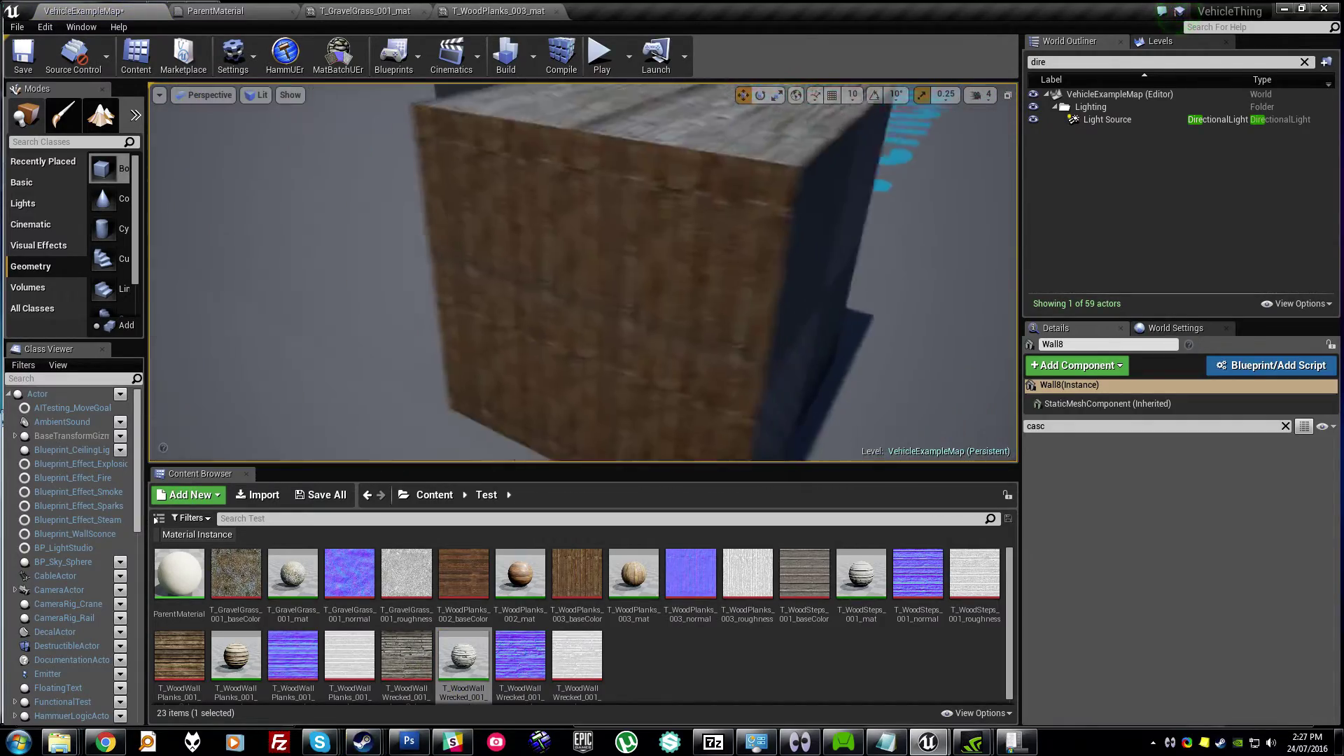
right_drag(602, 315, 584, 318)
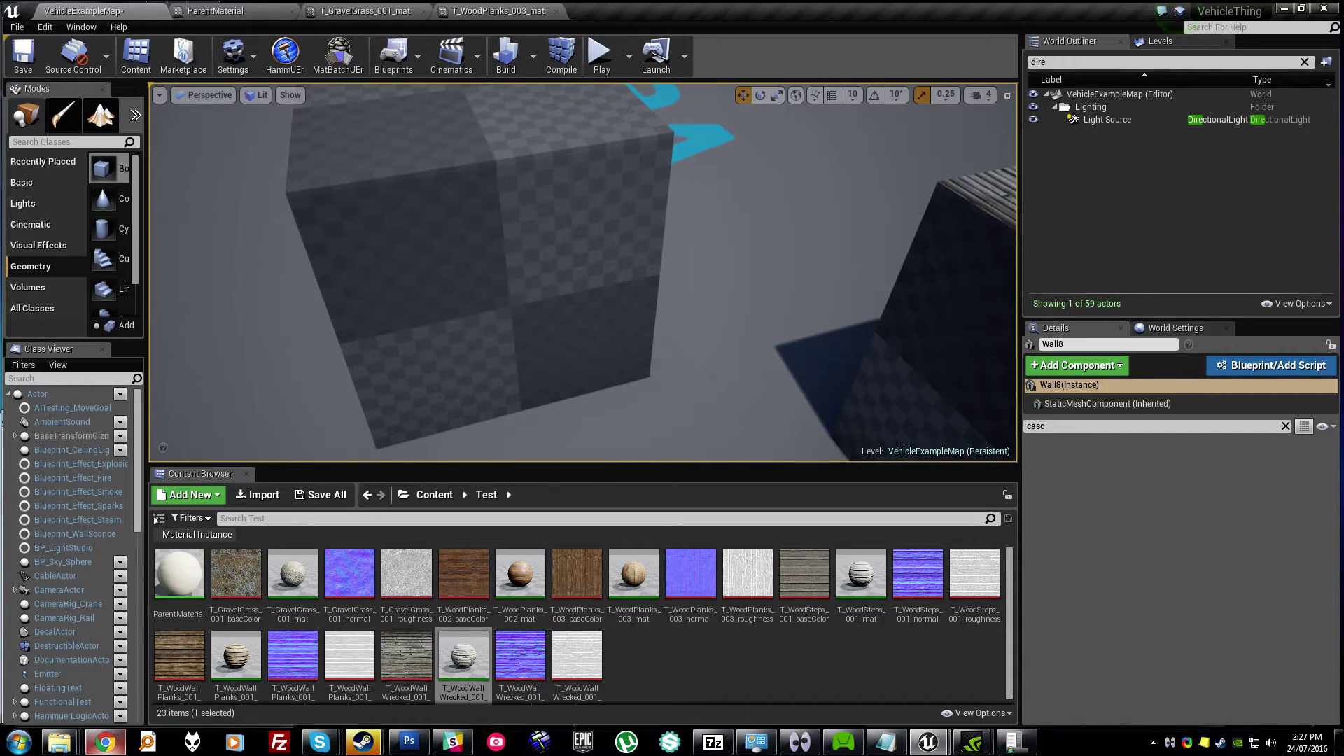
Switch to Chrome to look through the plugins on the NT Entertainment itch.io page, and return to Unreal Editor to view the textured box.
click(126, 655)
middle_drag(355, 312, 336, 200)
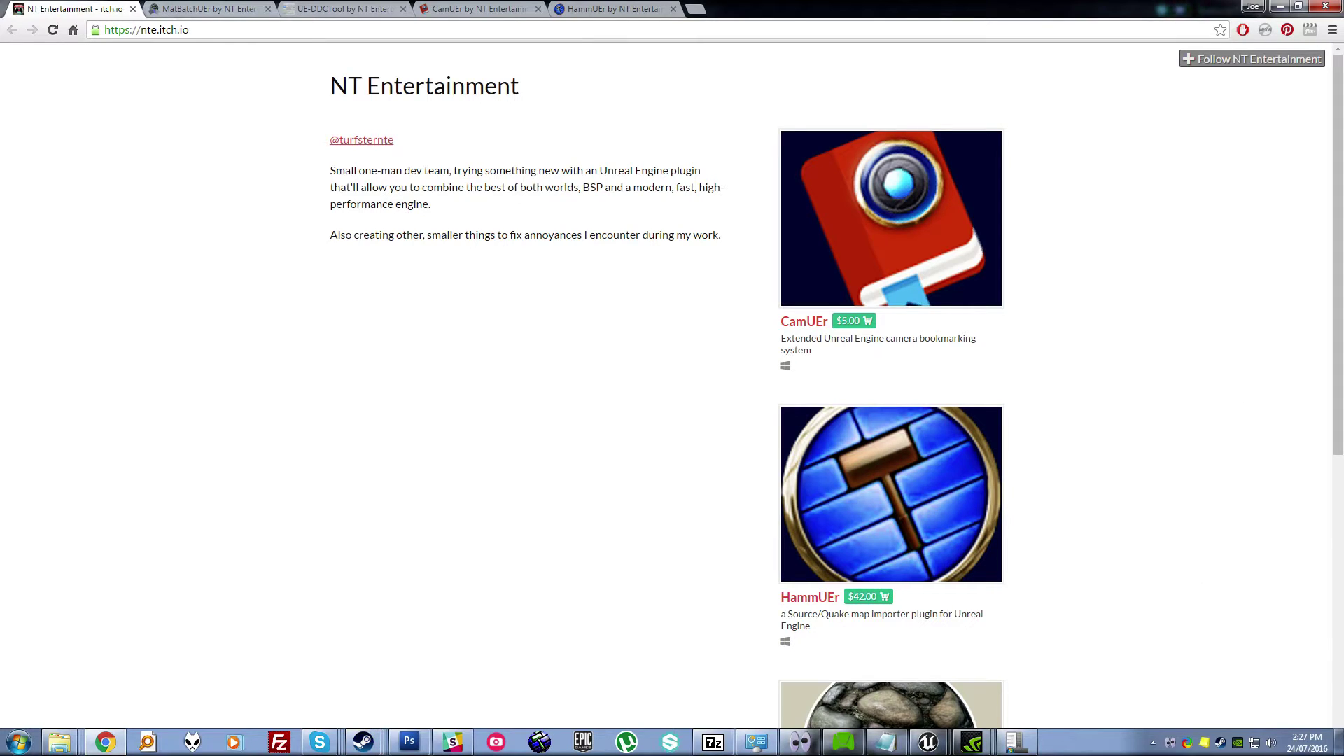
scroll(1319, 453, down, 6)
scroll(1307, 207, up, 6)
drag(1329, 158, 1271, 617)
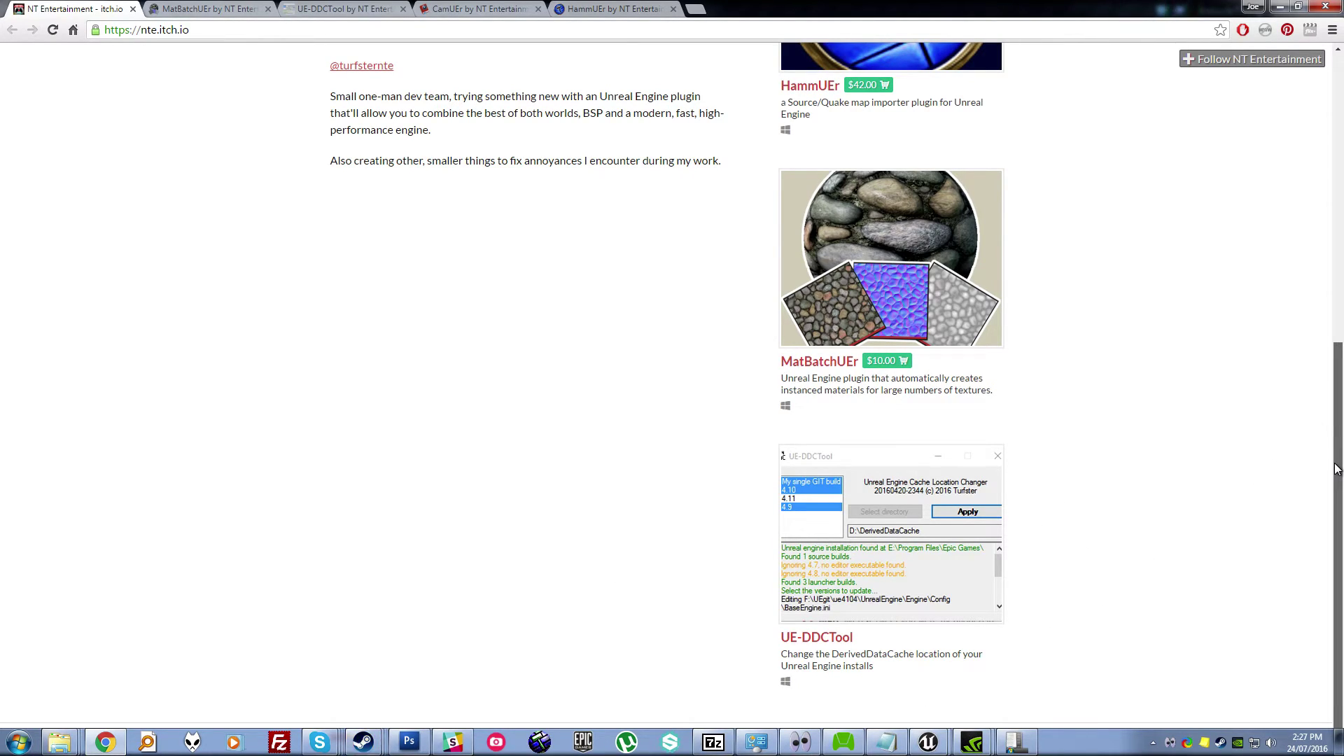
drag(1336, 469, 1093, 216)
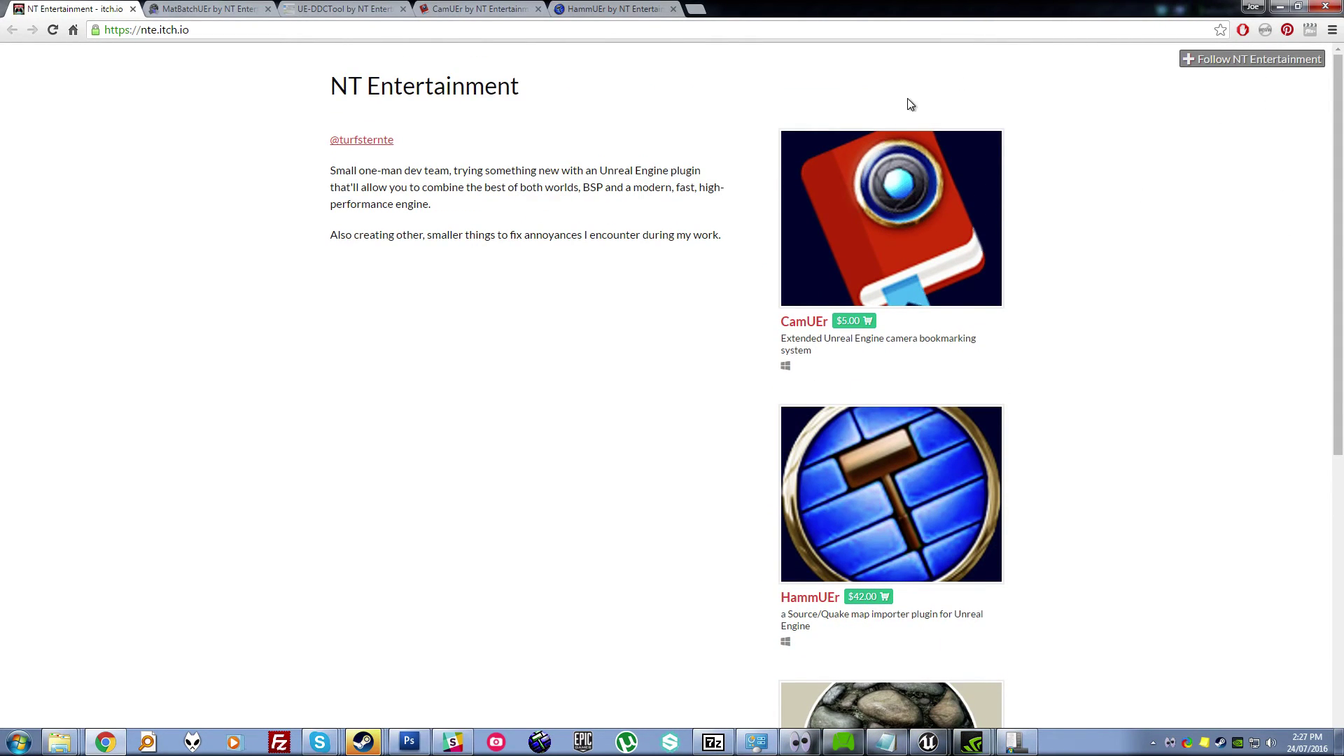
click(1278, 9)
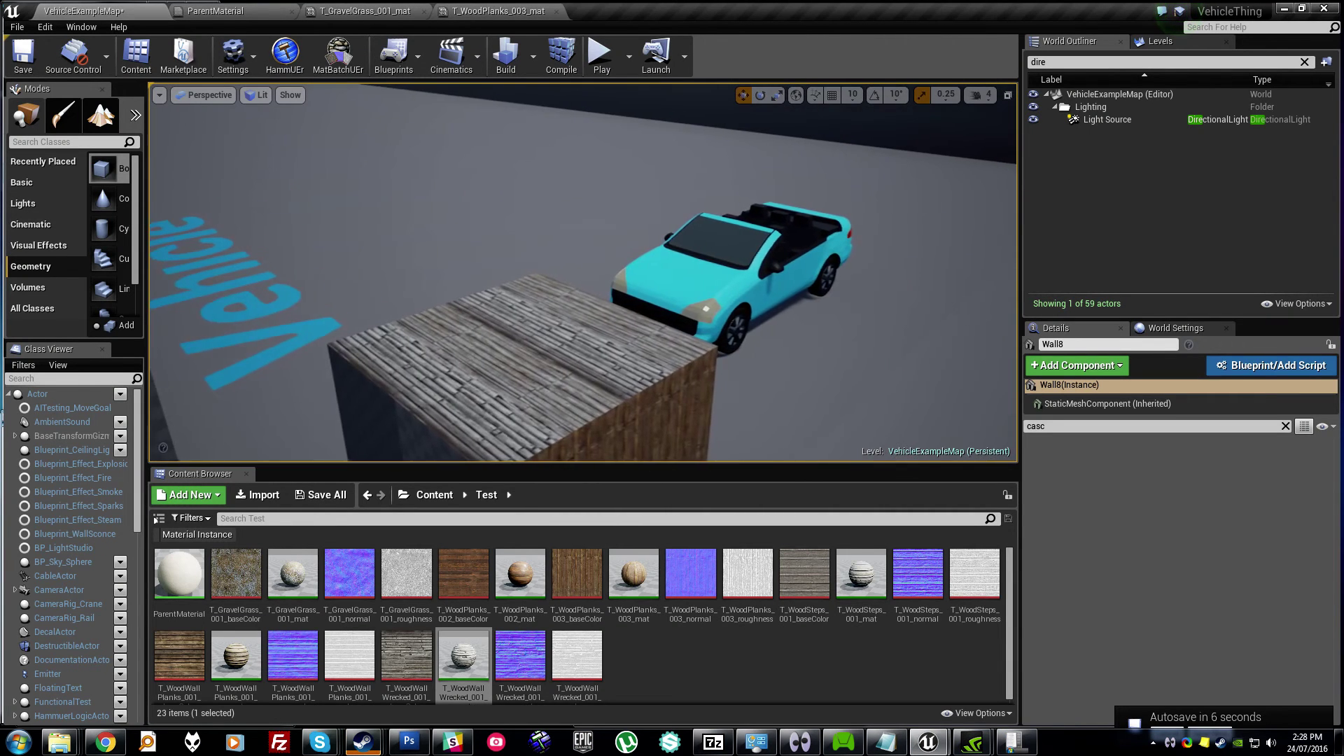
right_drag(583, 273, 642, 292)
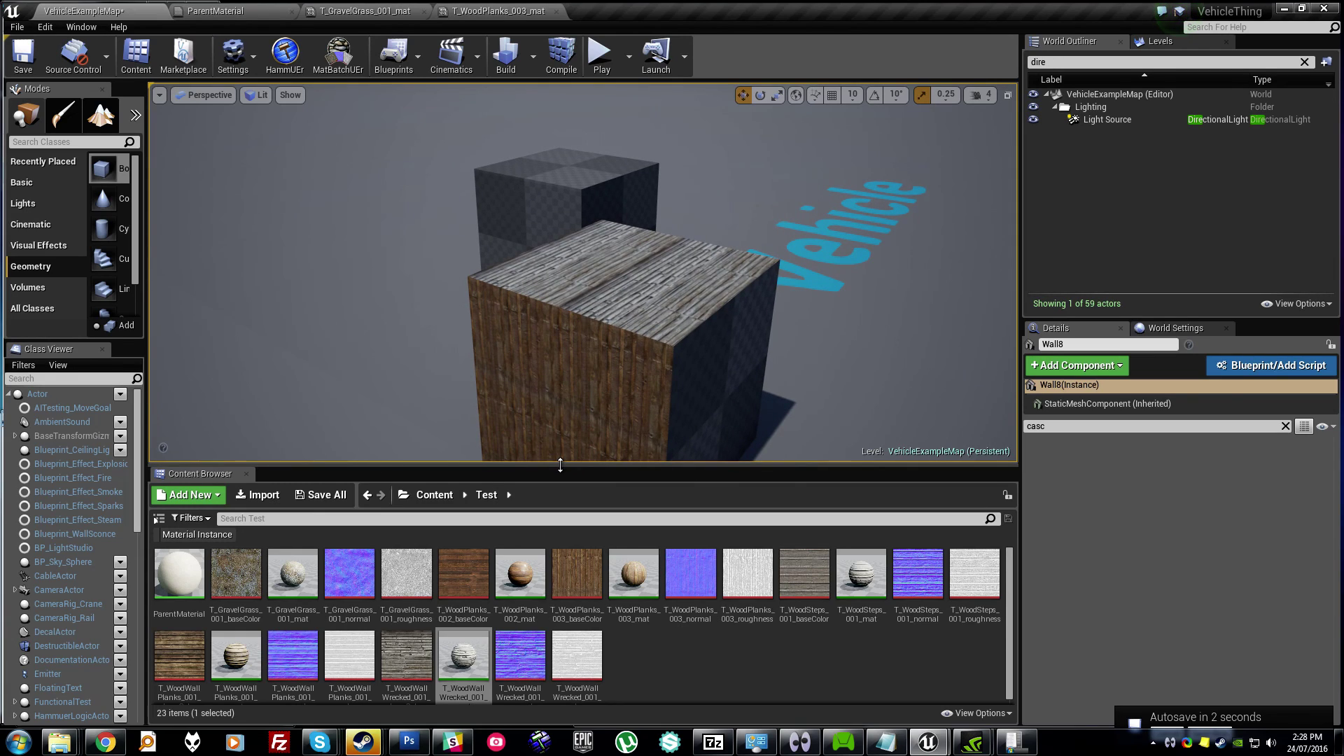